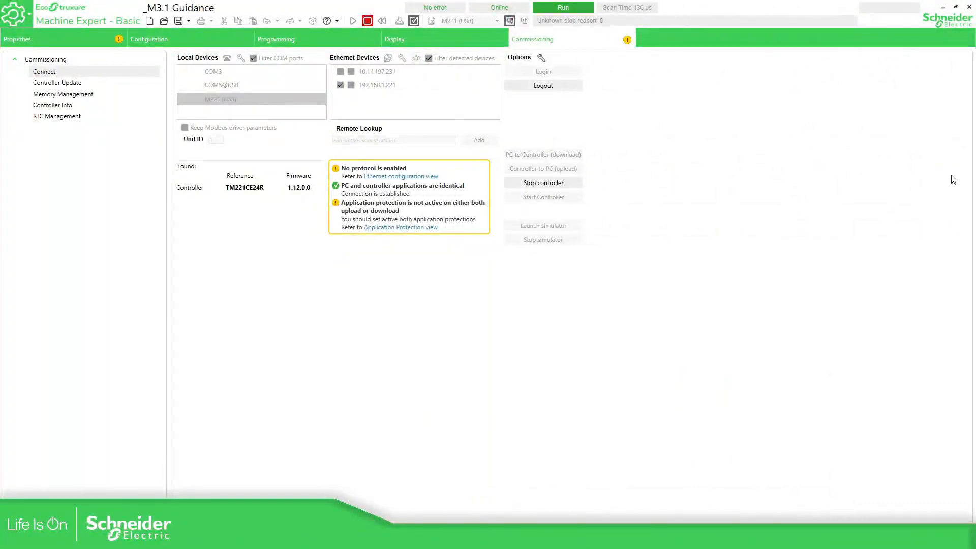
# Check the ladder program, then disconnect from the M221 controller from the connection page
pyautogui.click(350, 40)
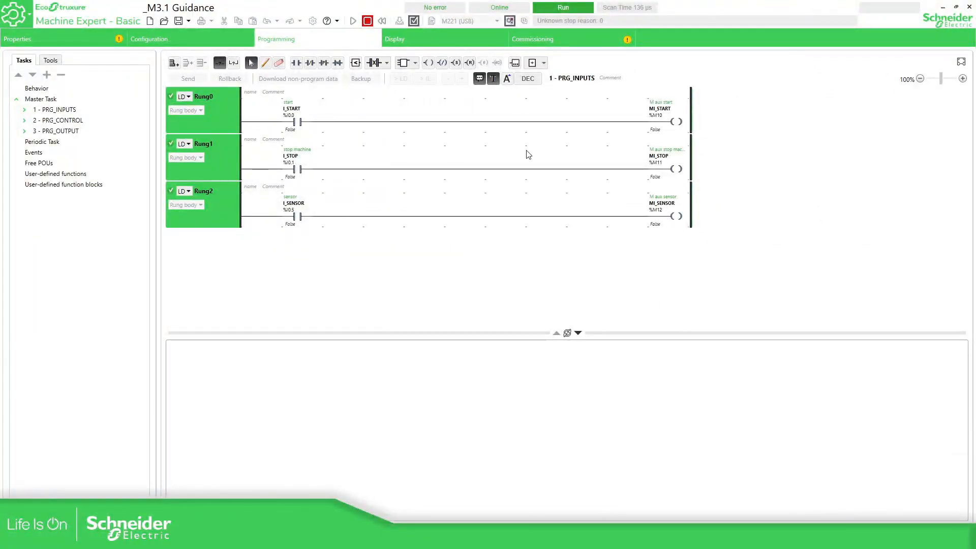
pyautogui.click(560, 40)
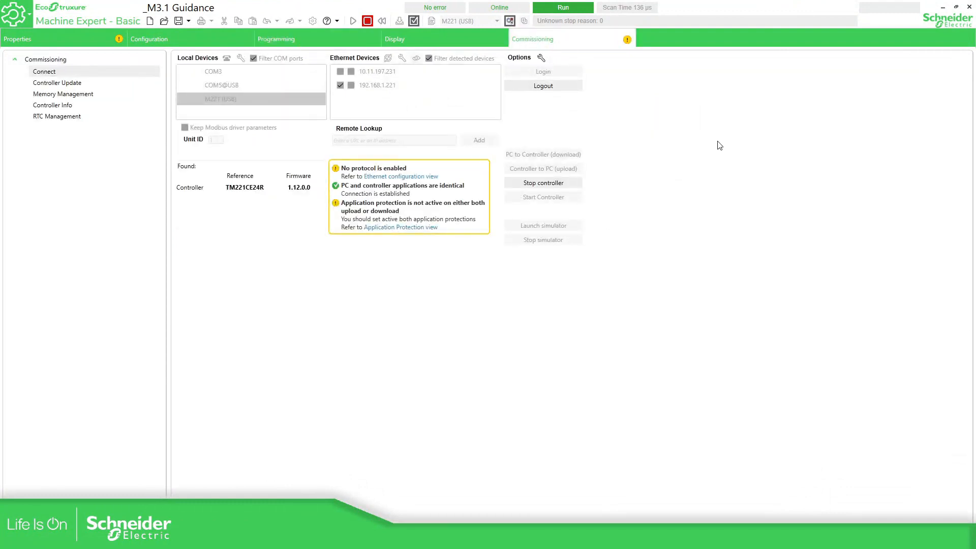
pyautogui.click(510, 22)
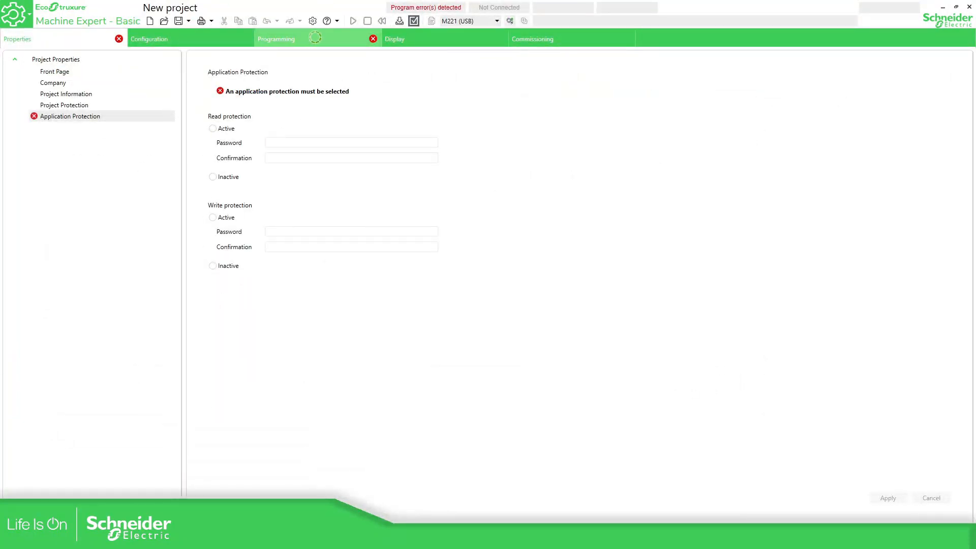
# Review the new project's rungs and protection settings, then pick M221 (USB) as the connection device
pyautogui.click(312, 39)
pyautogui.click(108, 35)
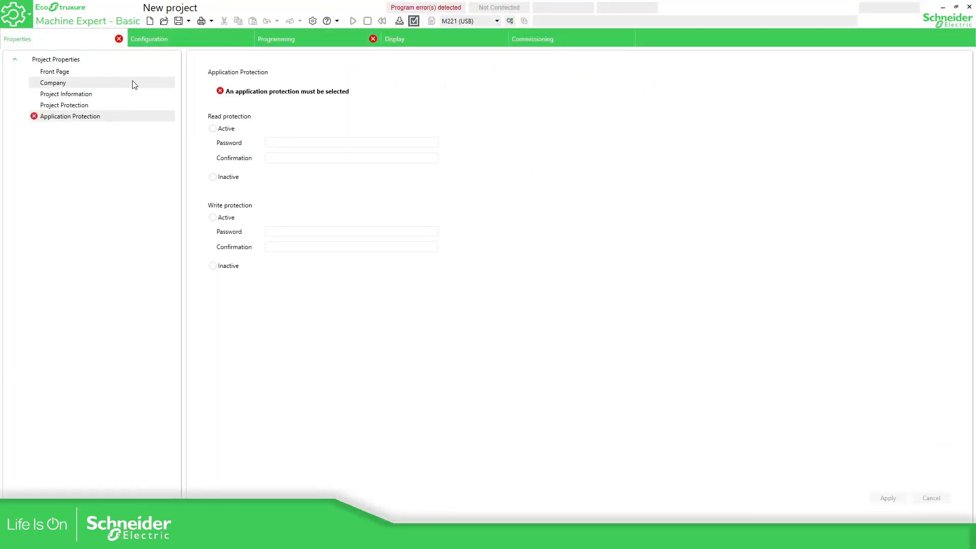
pyautogui.click(362, 41)
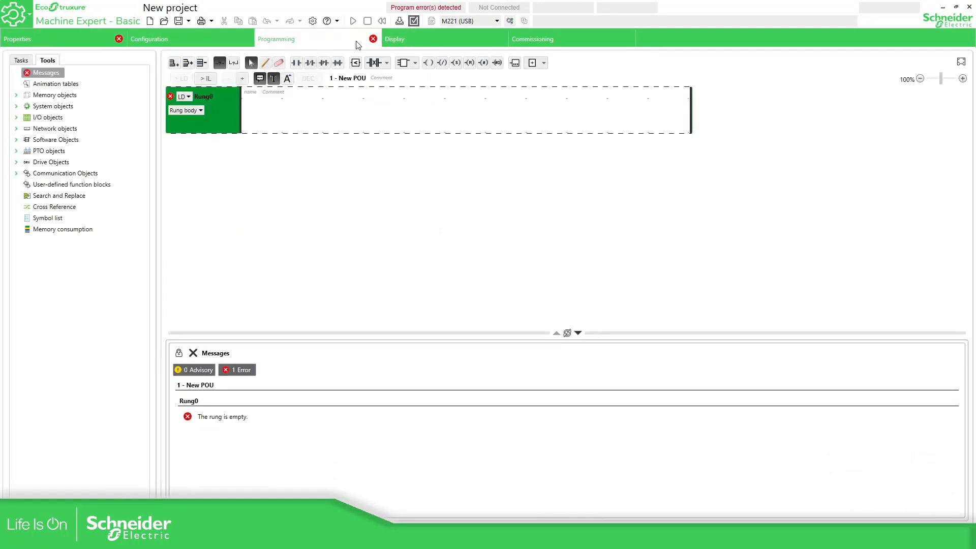
pyautogui.click(577, 39)
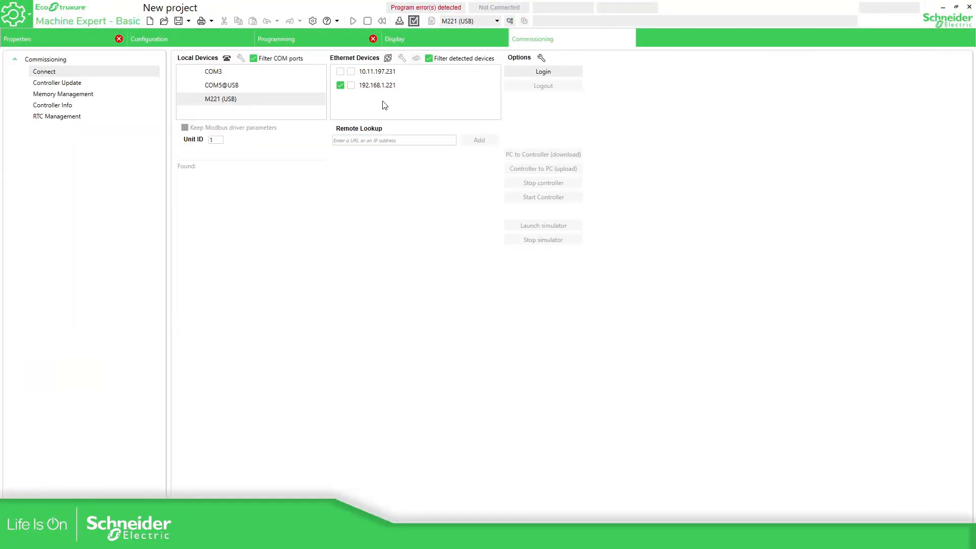
pyautogui.click(248, 102)
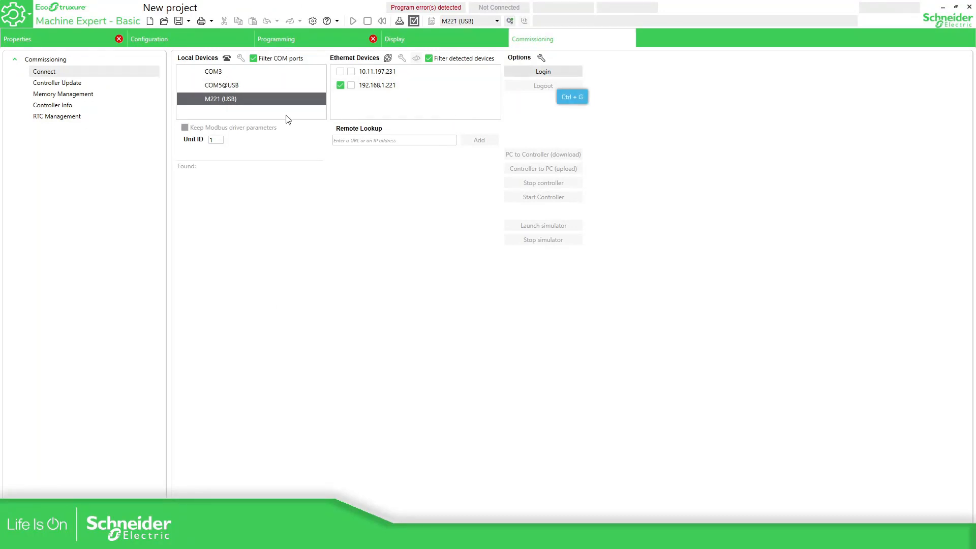
# Log in to the M221 and upload its application, bringing in the I_START, I_STOP and I_SENSOR rungs
pyautogui.click(544, 72)
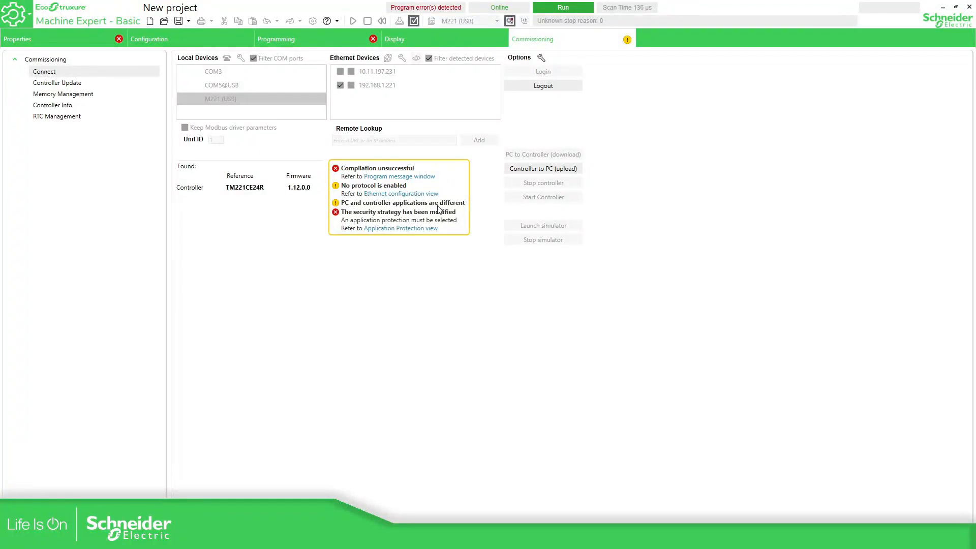
pyautogui.click(548, 173)
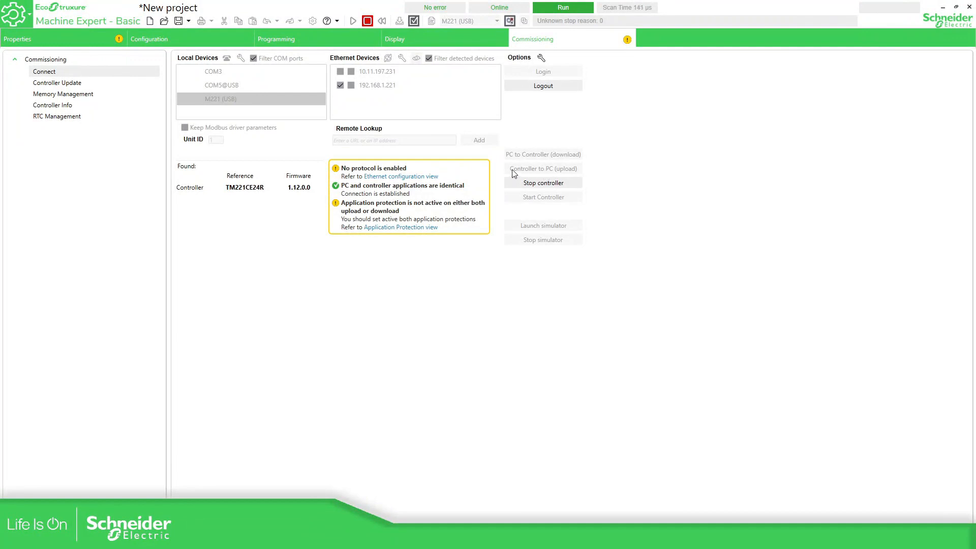
pyautogui.click(328, 38)
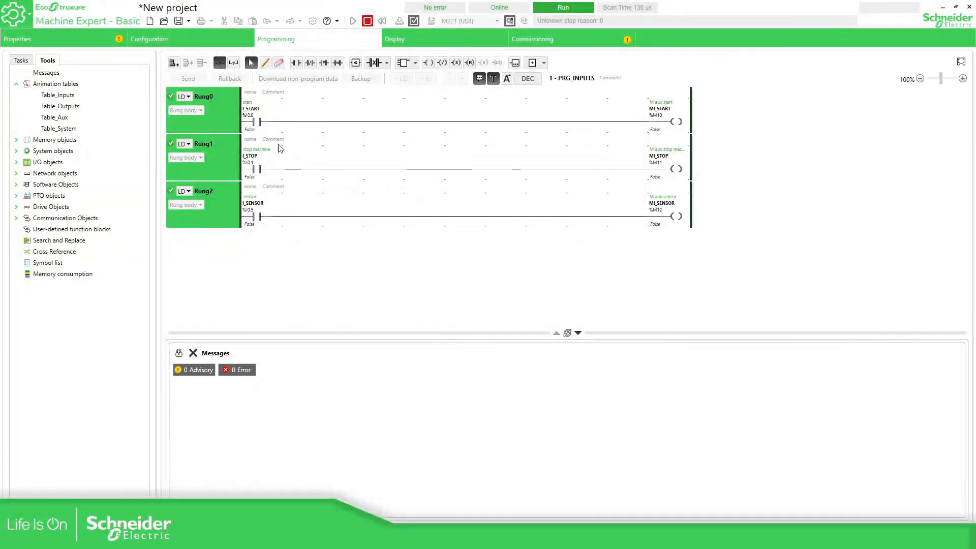
# Inspect the Table_Inputs, Table_Outputs and Table_System animation tables, hardware configuration and protection settings
pyautogui.click(60, 96)
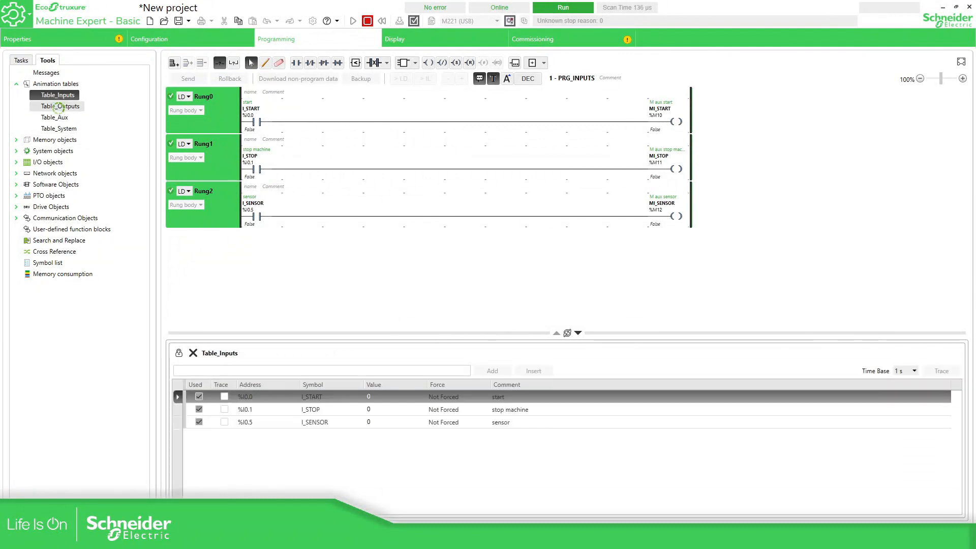
pyautogui.click(59, 108)
pyautogui.click(58, 127)
pyautogui.click(167, 39)
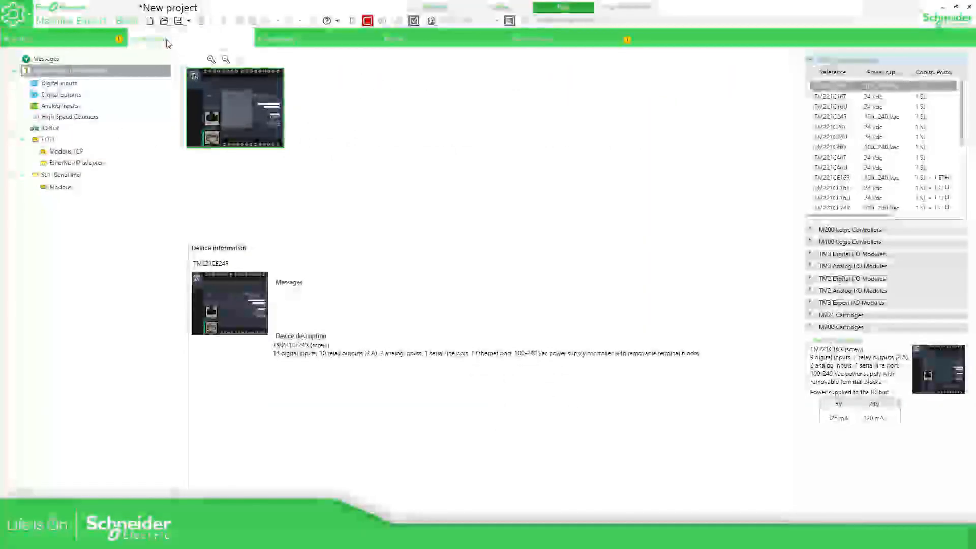
pyautogui.click(72, 39)
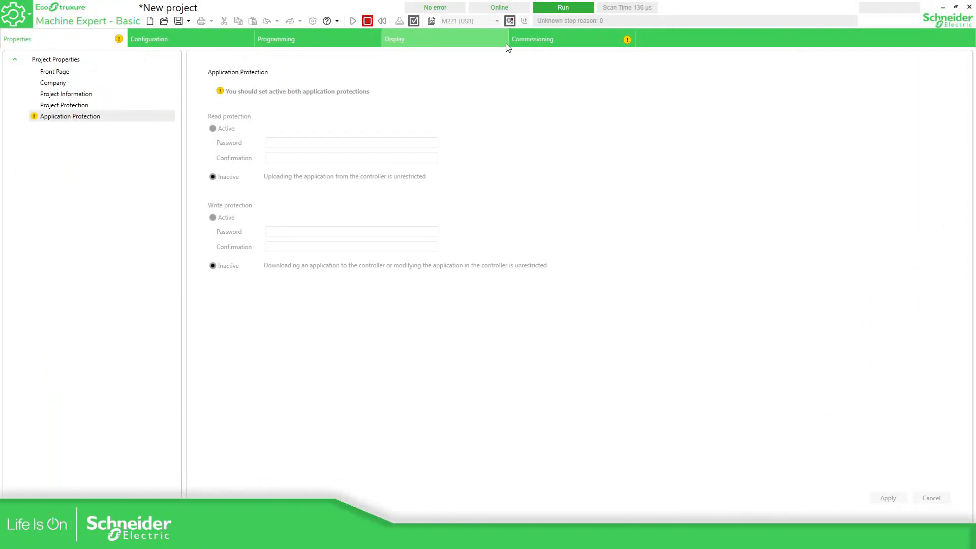
pyautogui.click(532, 42)
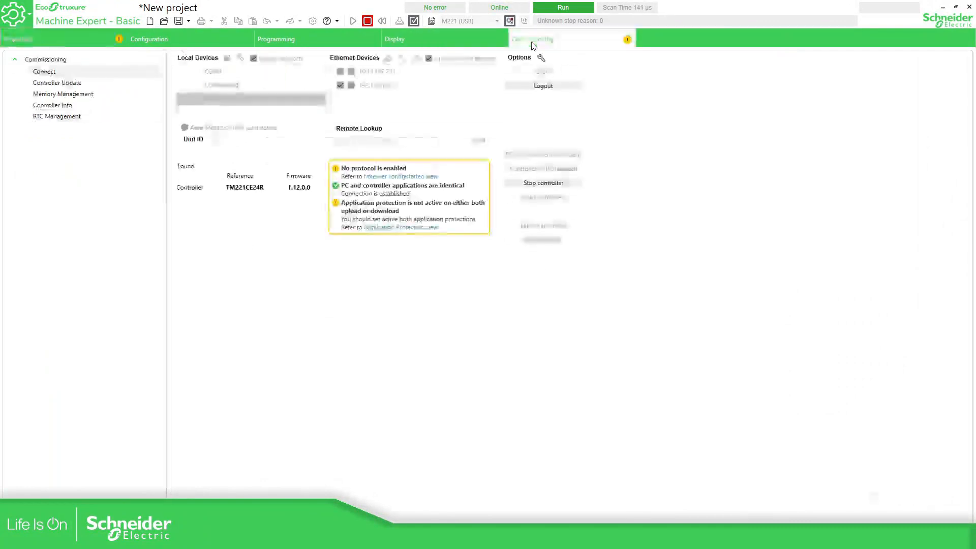
pyautogui.click(61, 39)
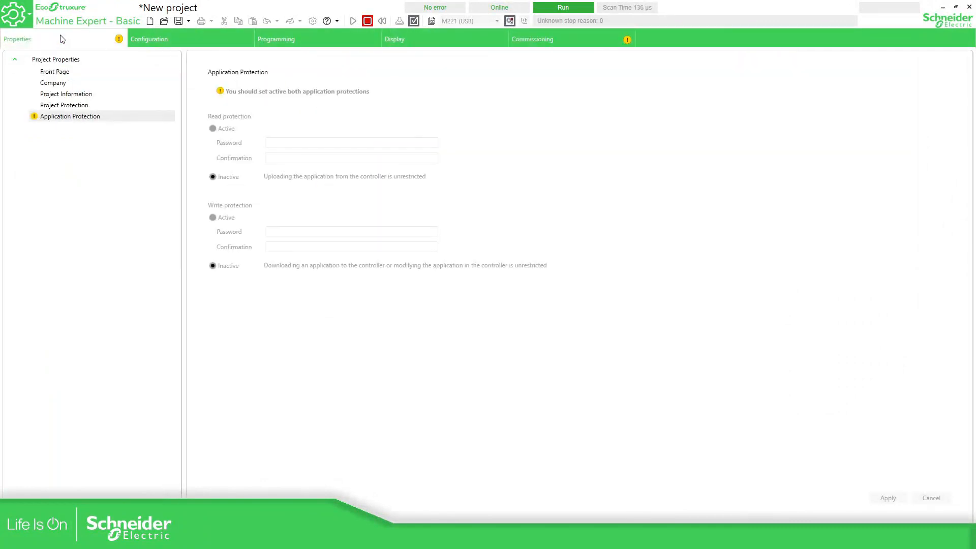
# Log out from the controller and return to the ladder program
pyautogui.click(509, 22)
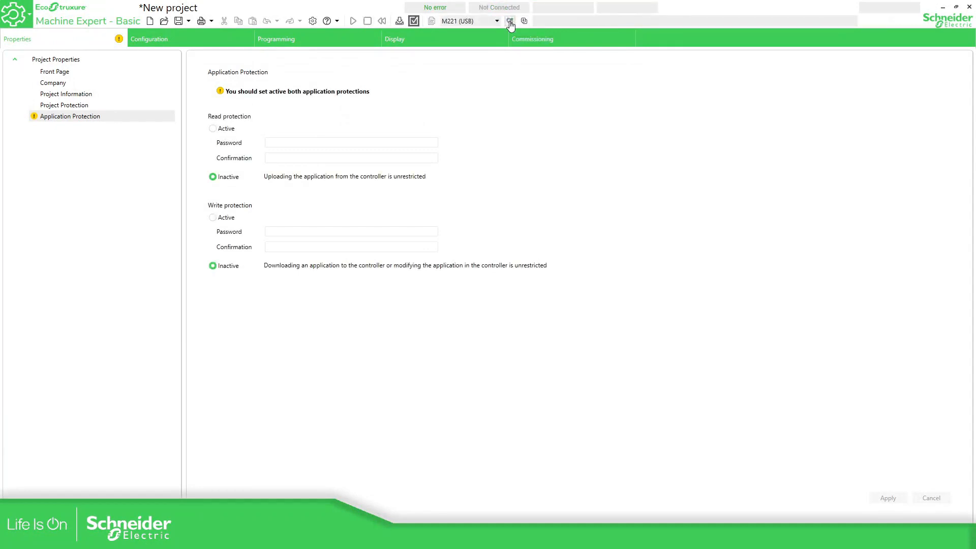
pyautogui.click(405, 41)
pyautogui.click(335, 45)
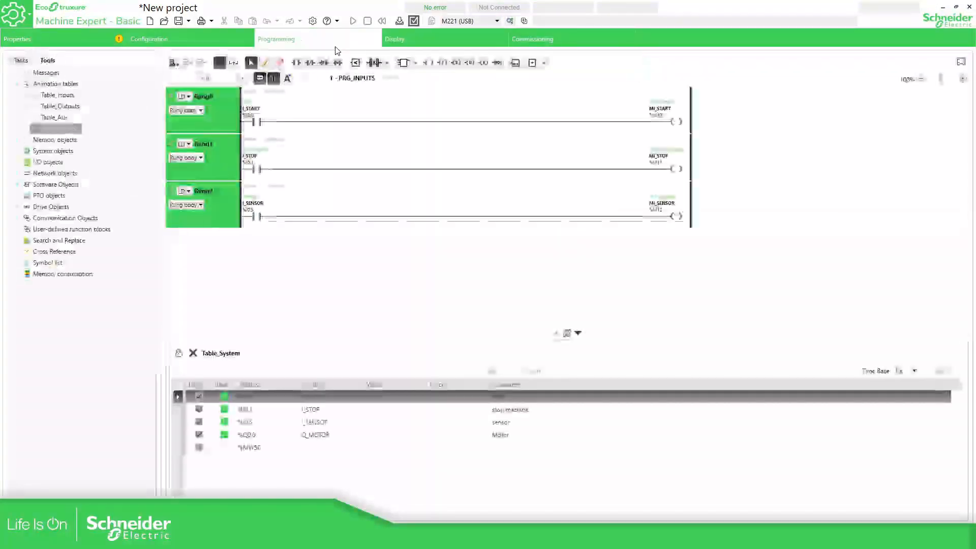
# Save the project as projectNotProtected.smbp in the Desktop\M221guidance folder
pyautogui.click(188, 21)
pyautogui.click(203, 48)
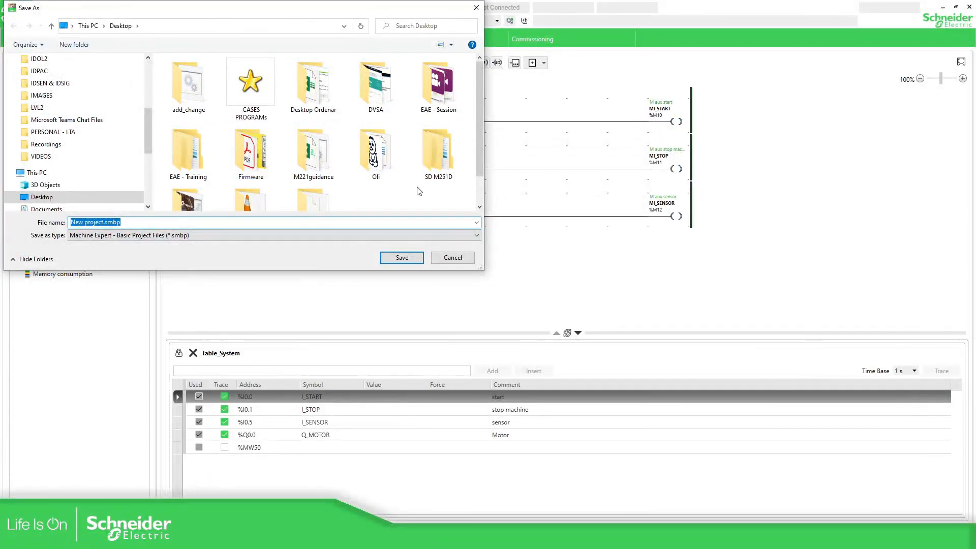
pyautogui.doubleClick(327, 139)
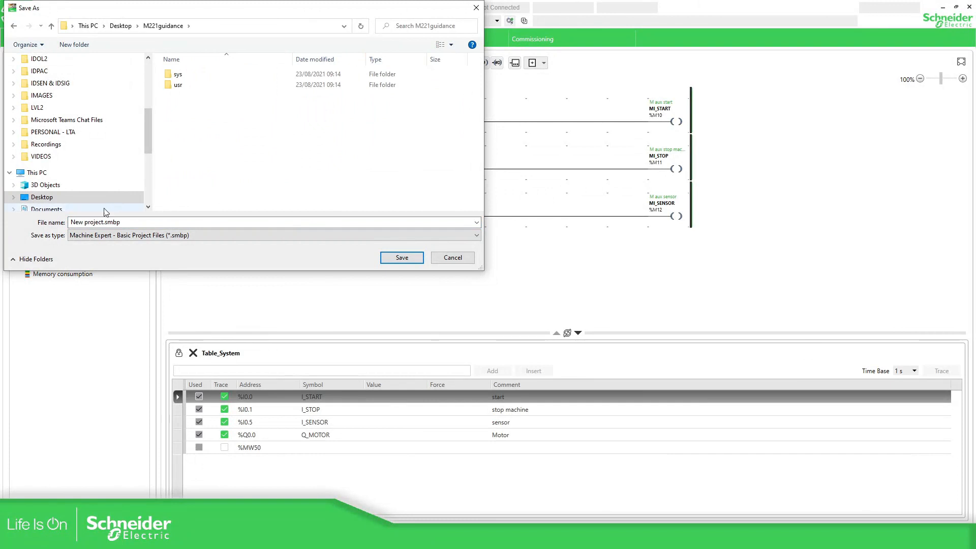
pyautogui.click(131, 224)
pyautogui.moveTo(105, 222); pyautogui.dragTo(18, 220)
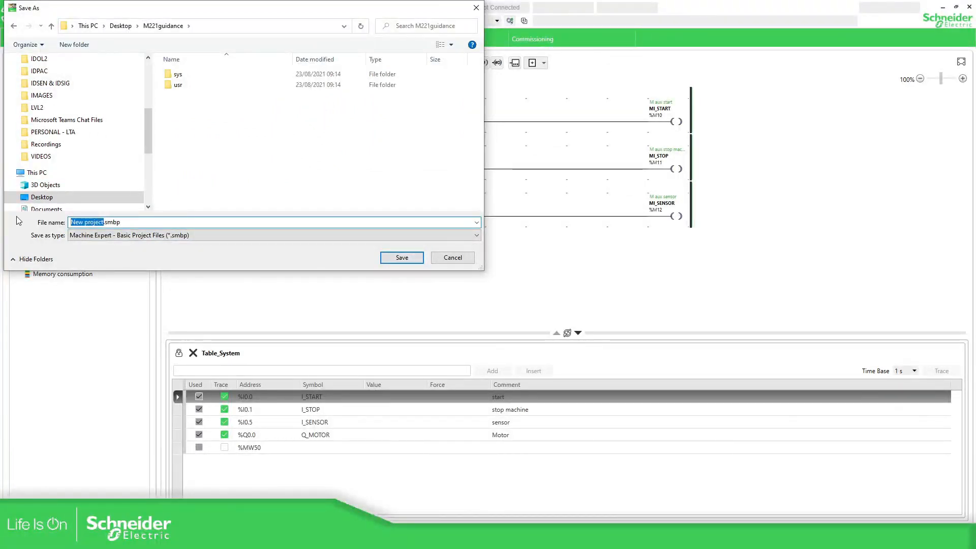
pyautogui.write('pr')
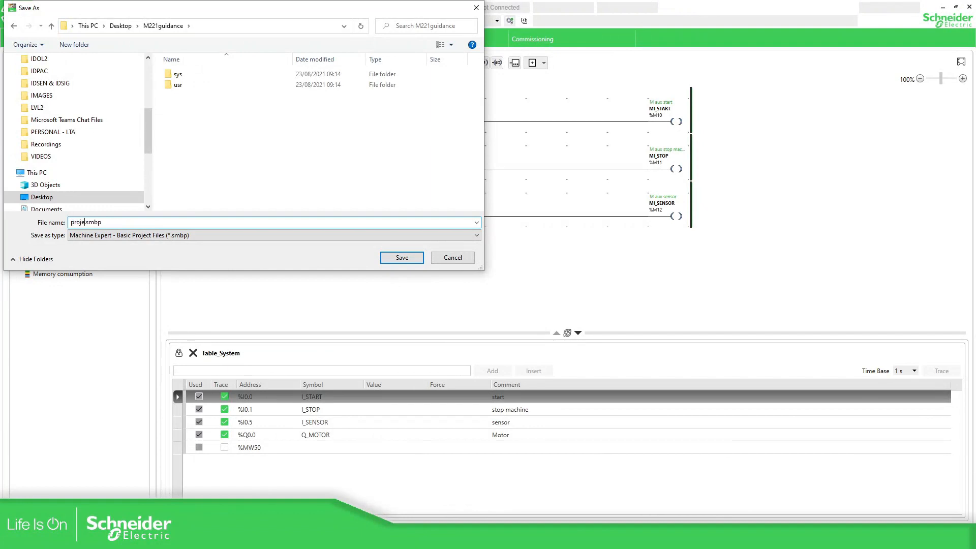
pyautogui.write('ojectNotProtected')
pyautogui.press('Tab')
pyautogui.click(400, 255)
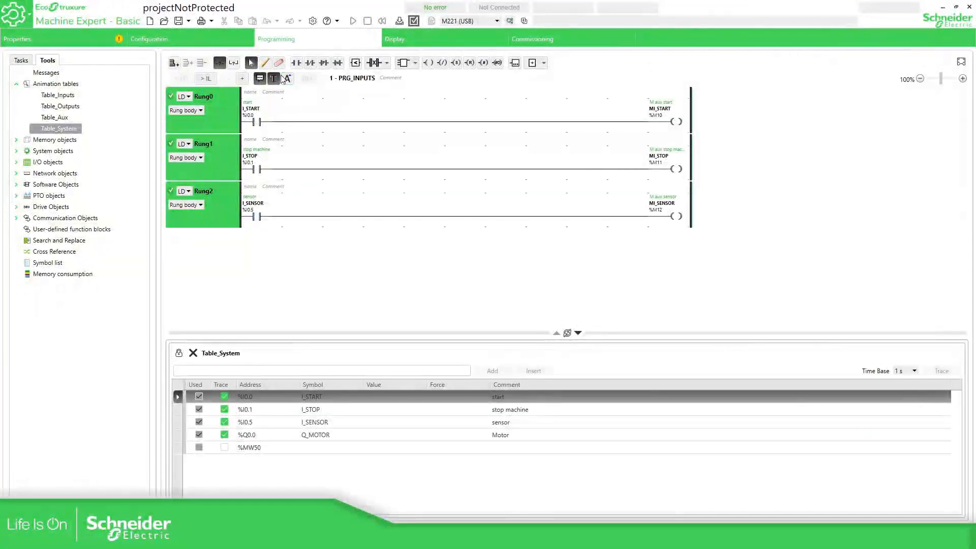
# In the project's Application Protection properties, turn on read protection
pyautogui.click(84, 36)
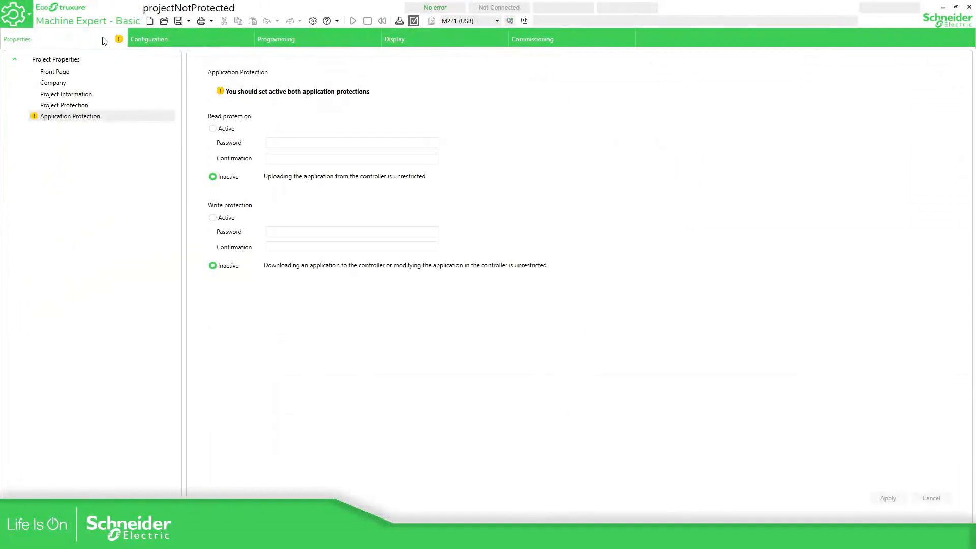
pyautogui.click(79, 120)
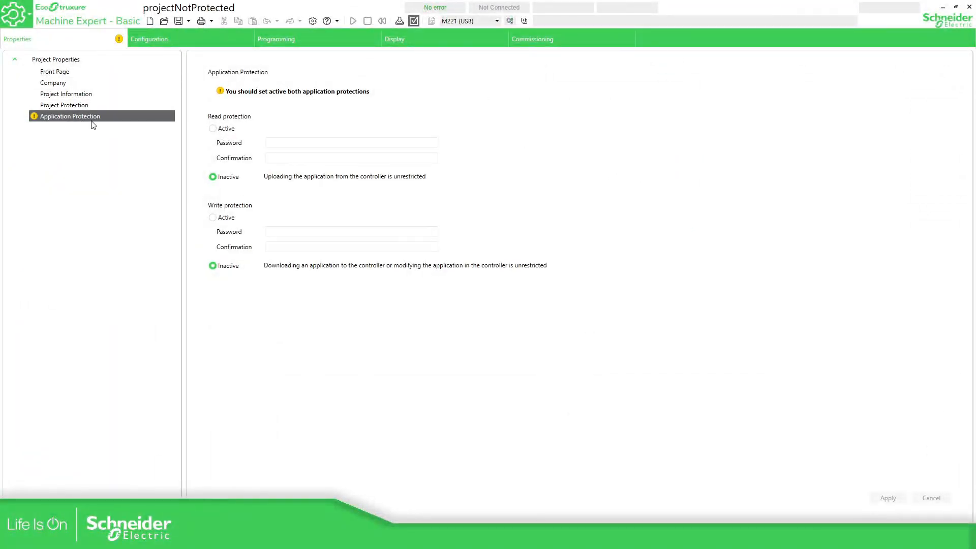
pyautogui.click(81, 108)
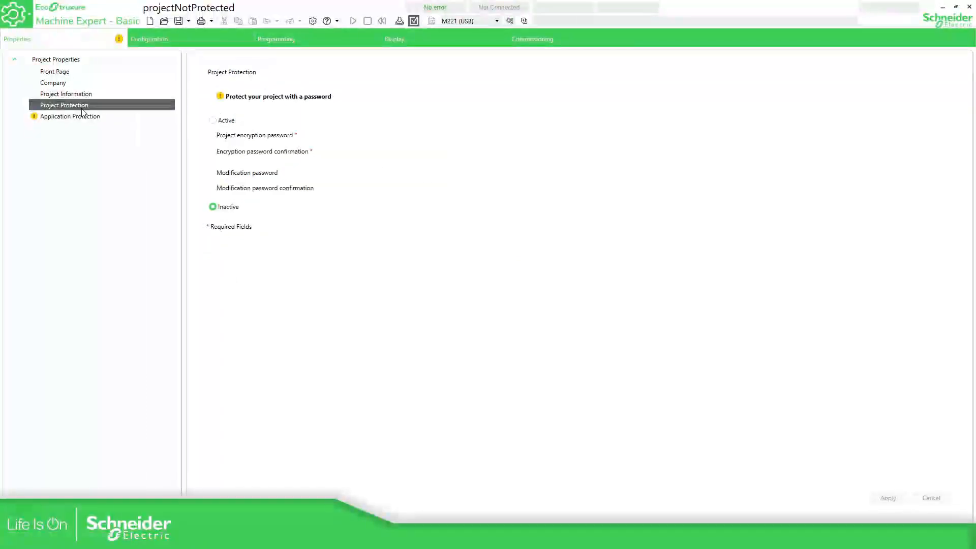
pyautogui.click(88, 121)
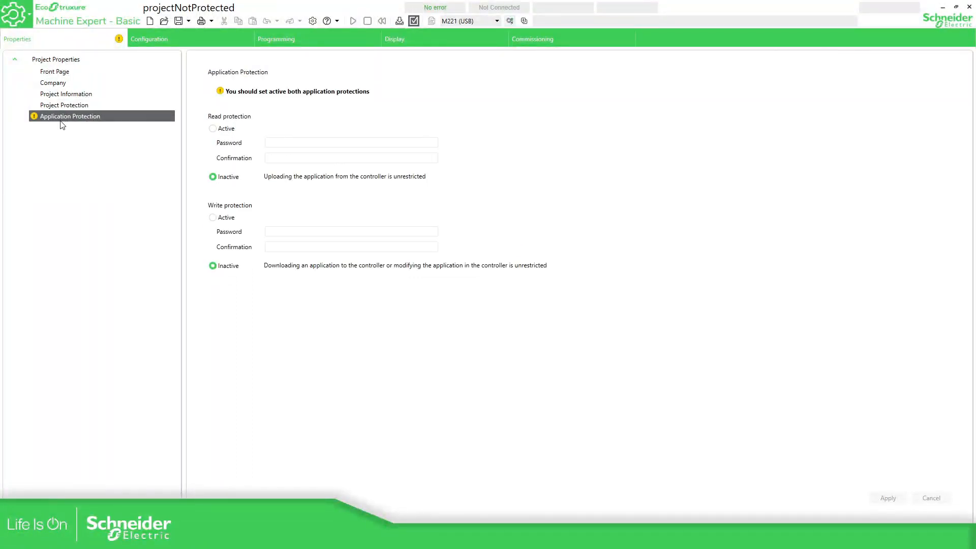
pyautogui.click(213, 128)
# Enter and confirm the read-protection password and apply it
pyautogui.click(277, 142)
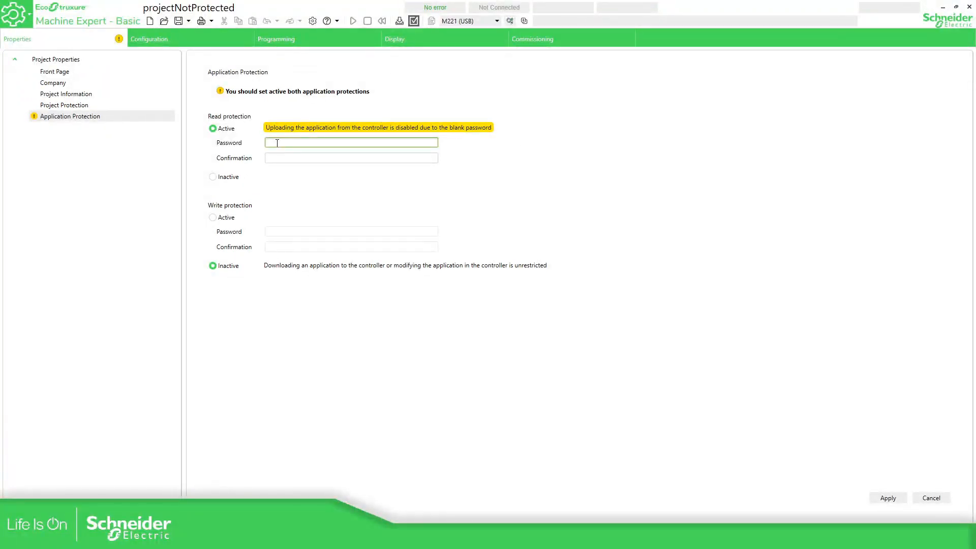
pyautogui.write('123')
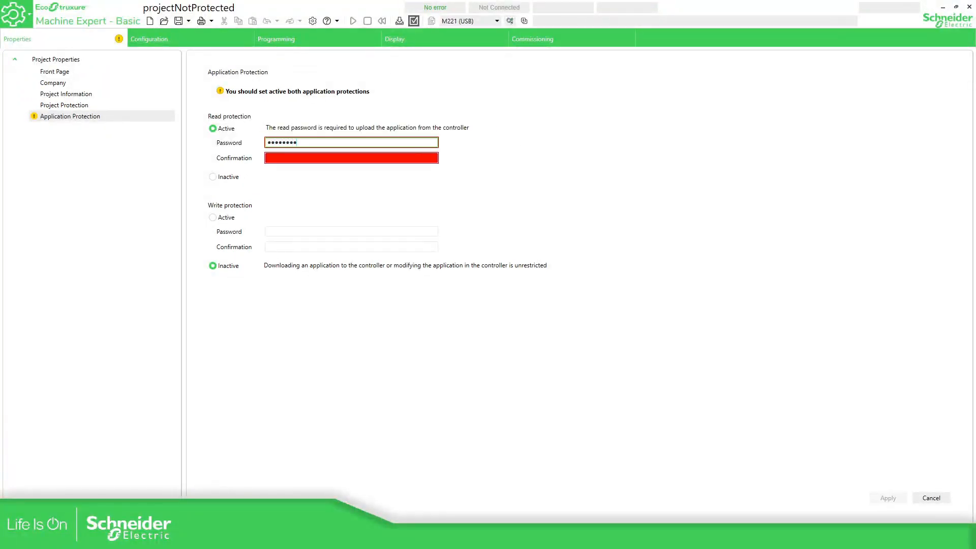
pyautogui.press('Tab')
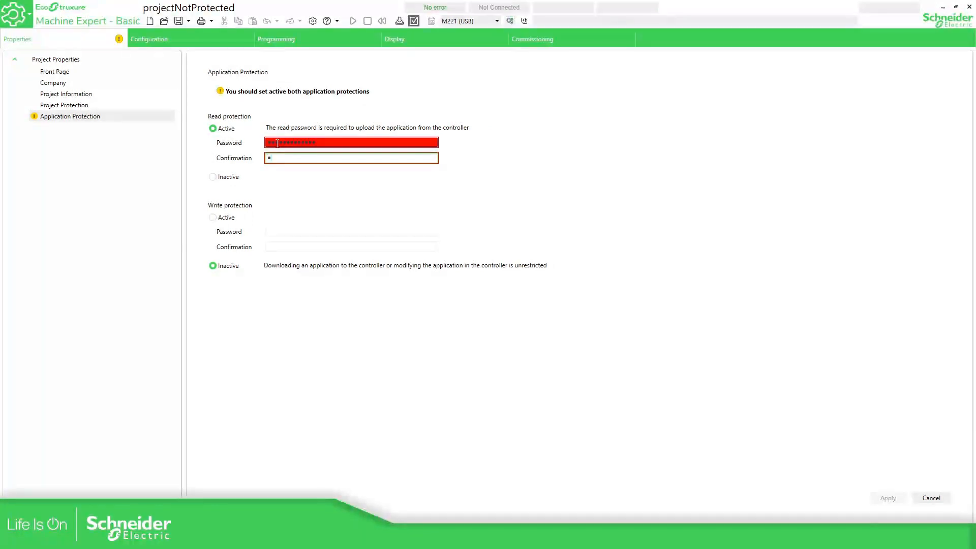
pyautogui.write('•••••••••••••')
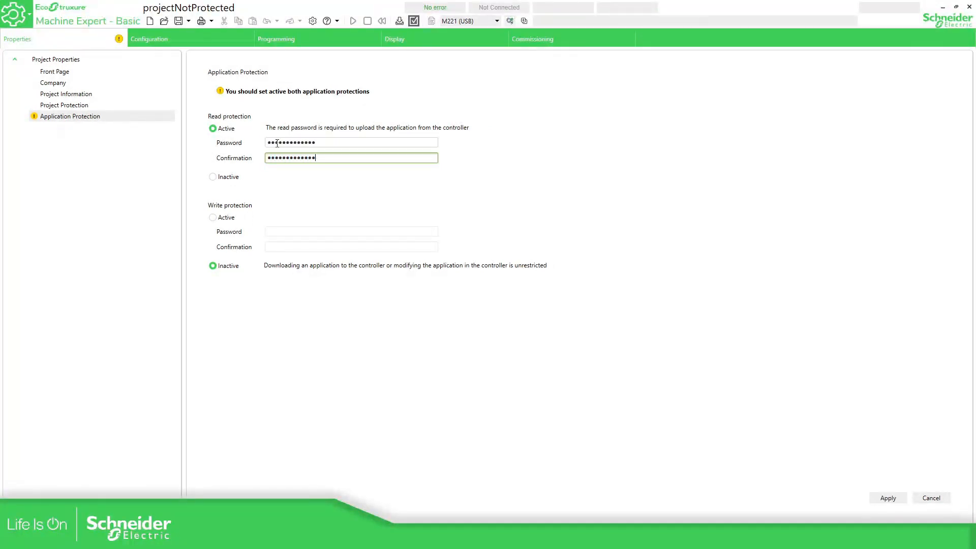
pyautogui.click(552, 170)
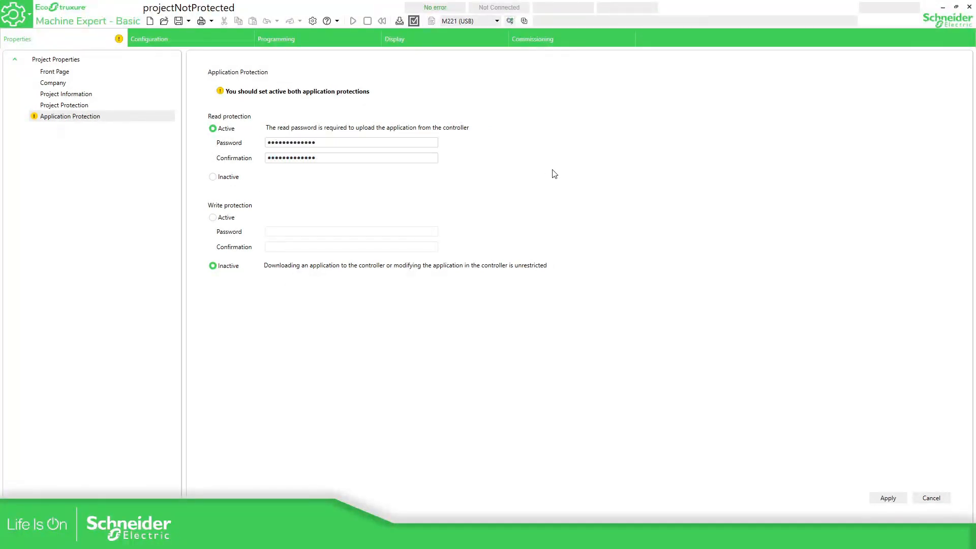
pyautogui.click(887, 498)
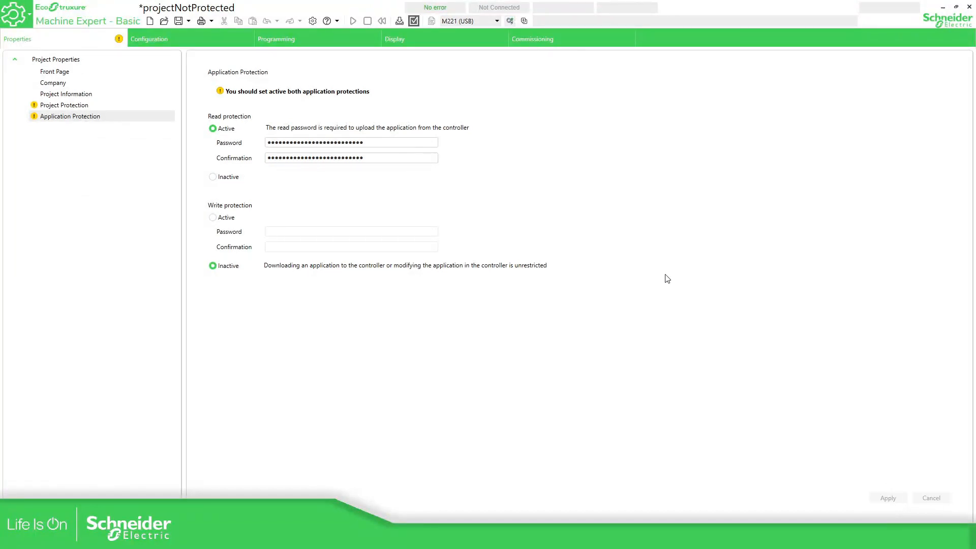
pyautogui.click(545, 38)
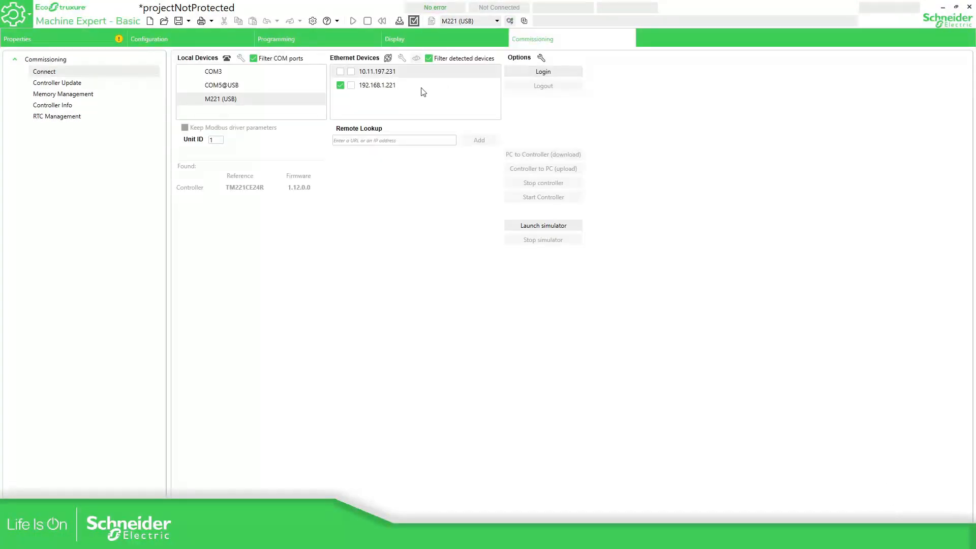
# Download the read-protected project to the M221, start the controller, and log out
pyautogui.click(554, 71)
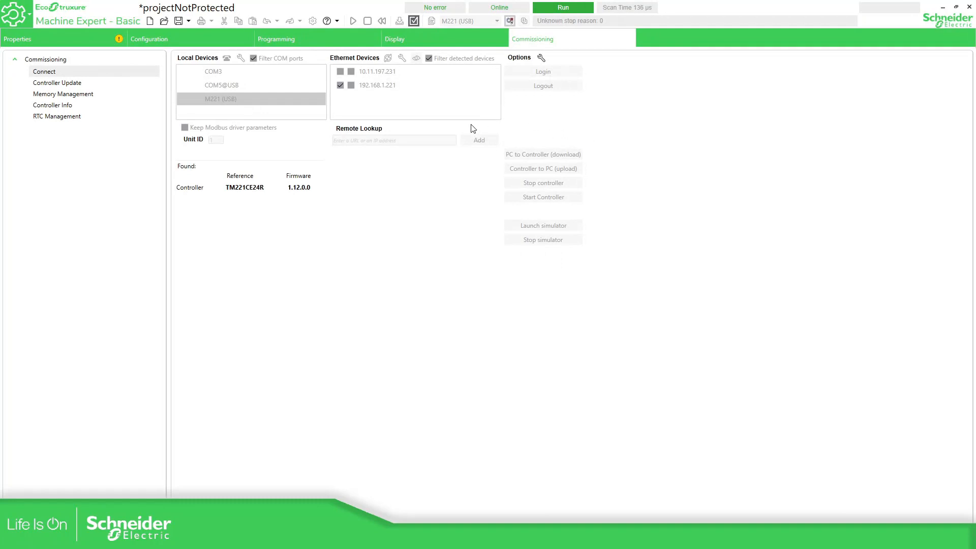
pyautogui.click(532, 155)
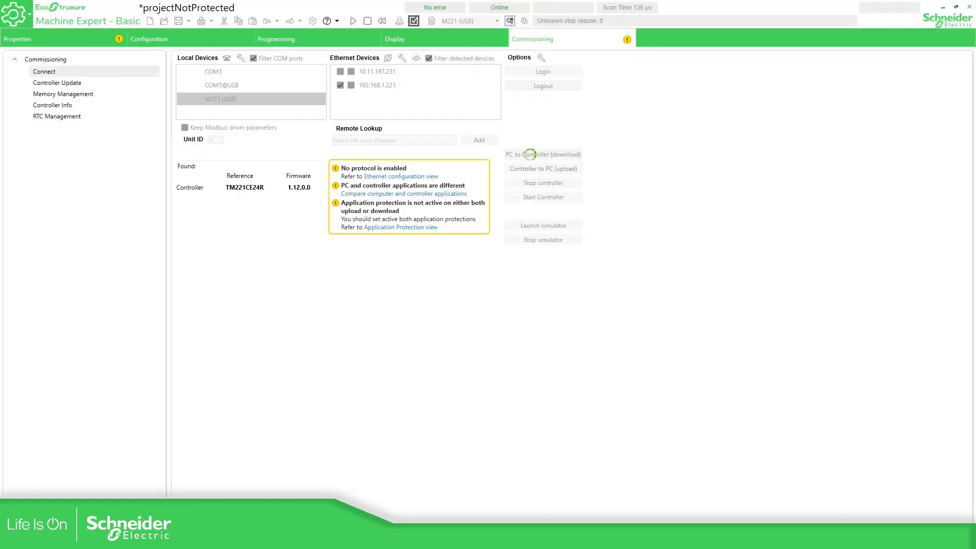
pyautogui.click(572, 298)
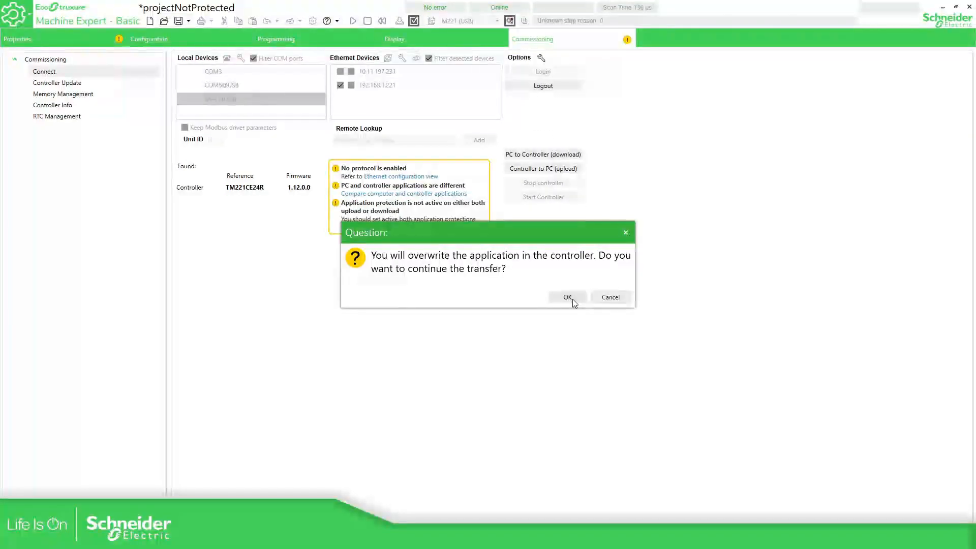
pyautogui.click(572, 299)
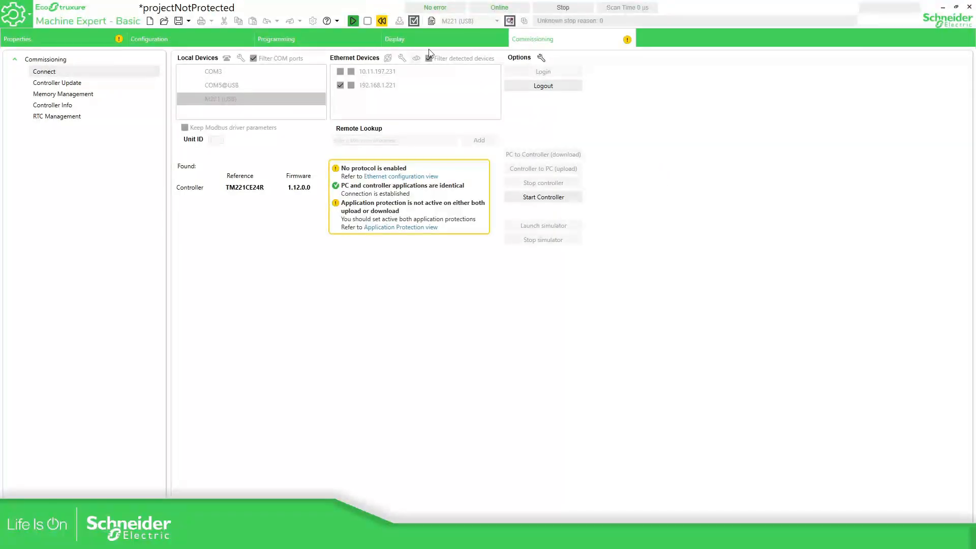
pyautogui.click(353, 20)
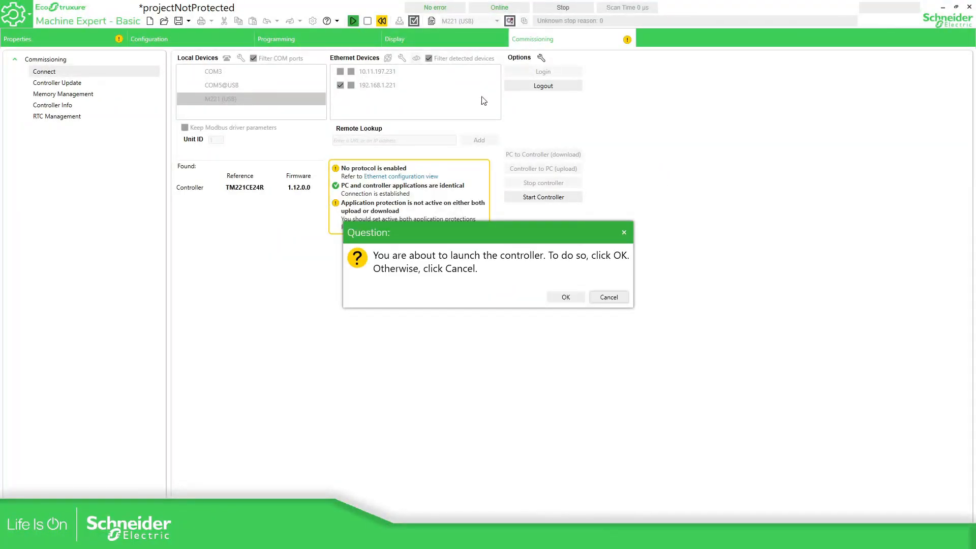
pyautogui.click(566, 298)
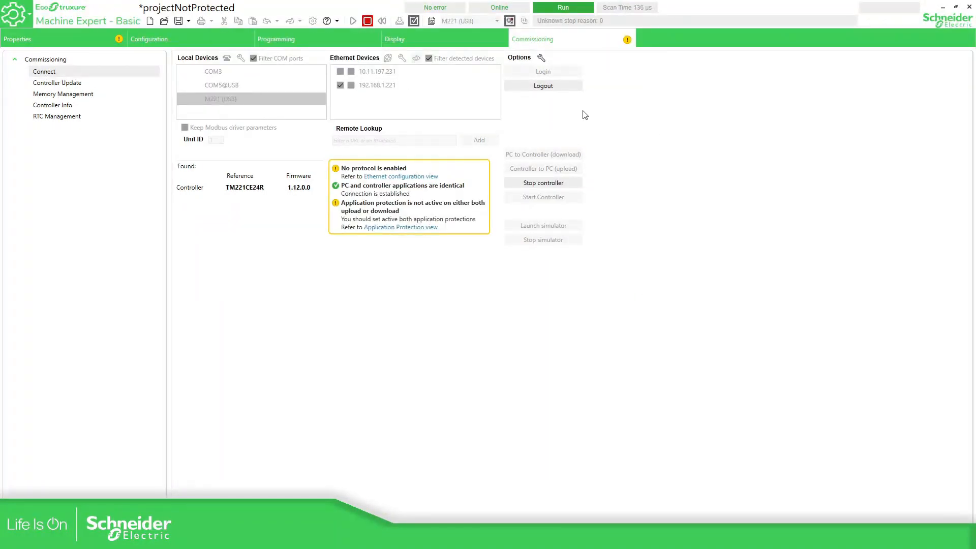
pyautogui.click(540, 87)
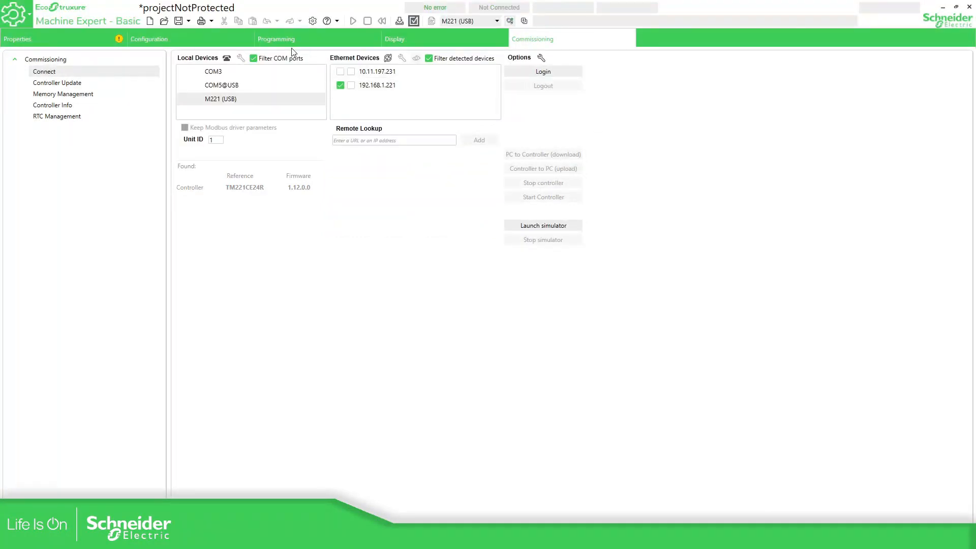
# Close the application, answer the save prompt, and relaunch Machine Expert - Basic from recent apps
pyautogui.click(969, 7)
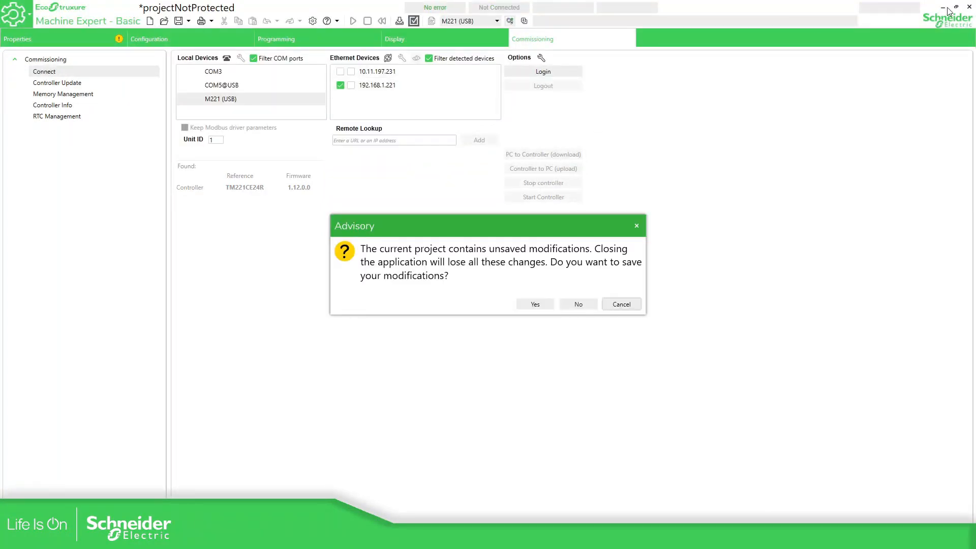
pyautogui.click(579, 304)
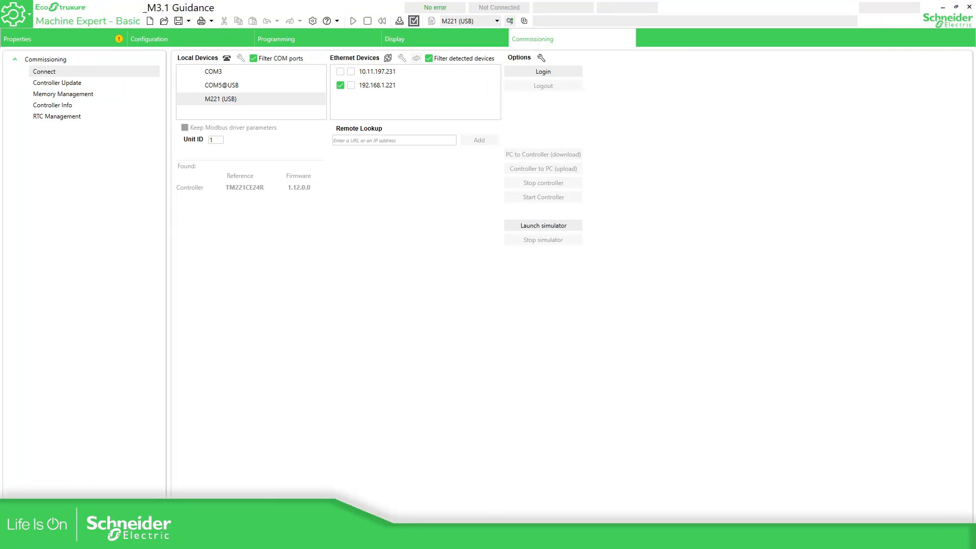
pyautogui.press('super')
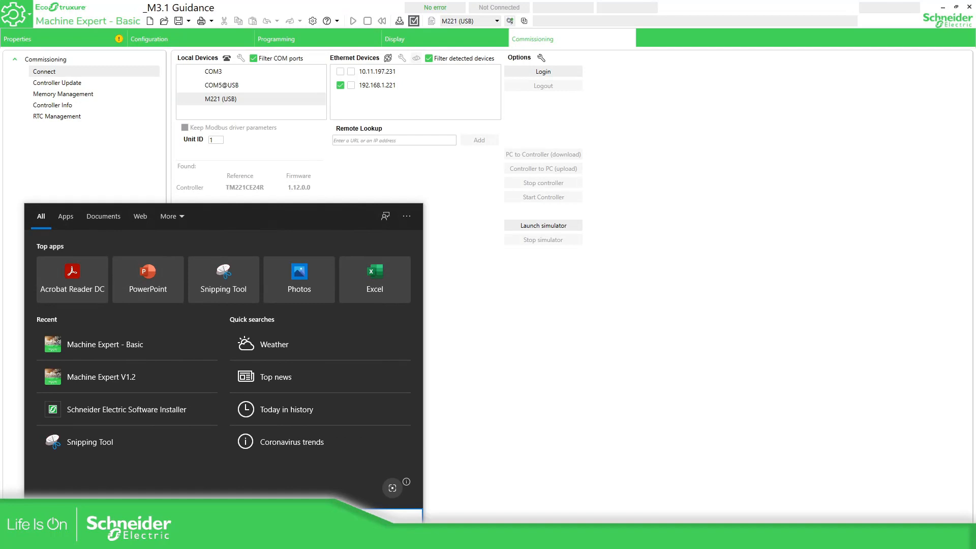
pyautogui.click(129, 346)
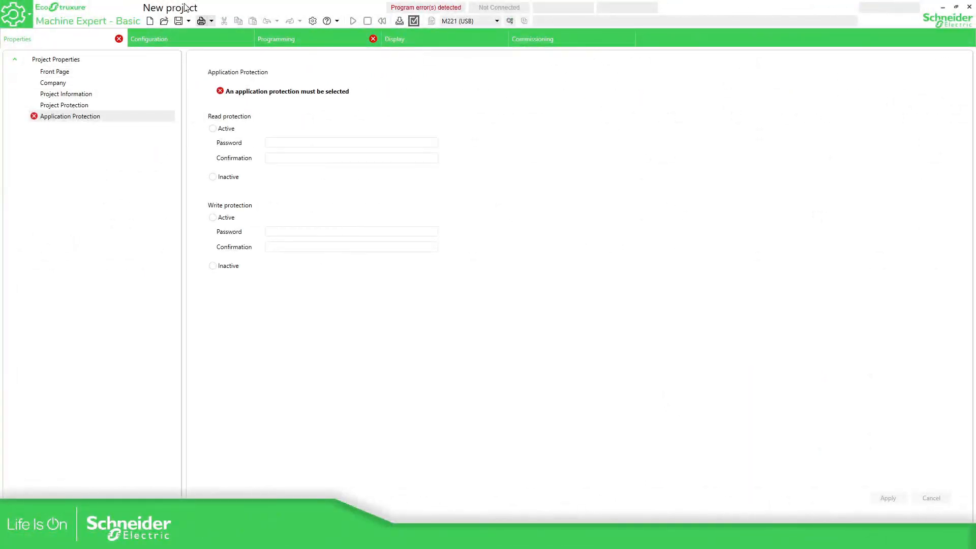
# Log in to the M221 over USB from the new project
pyautogui.click(560, 40)
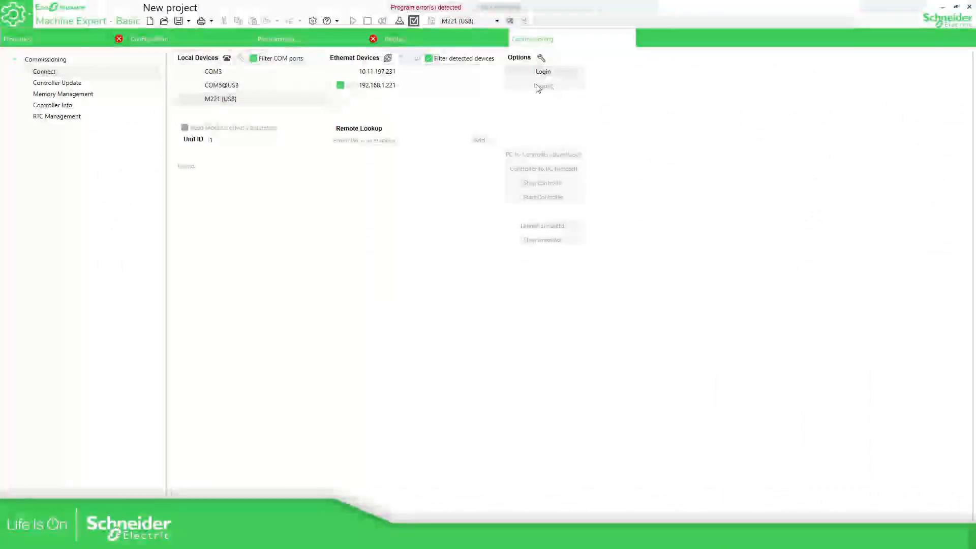
pyautogui.click(247, 101)
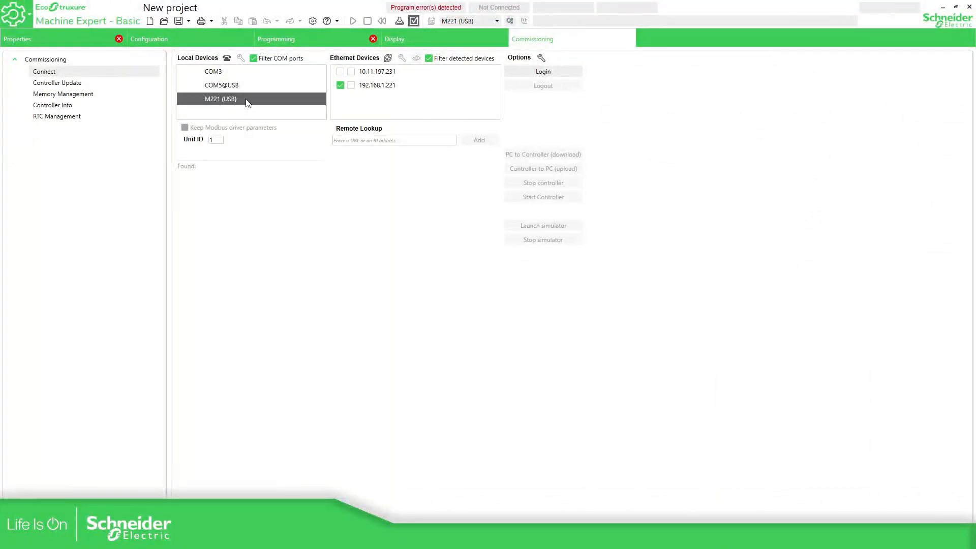
pyautogui.click(545, 72)
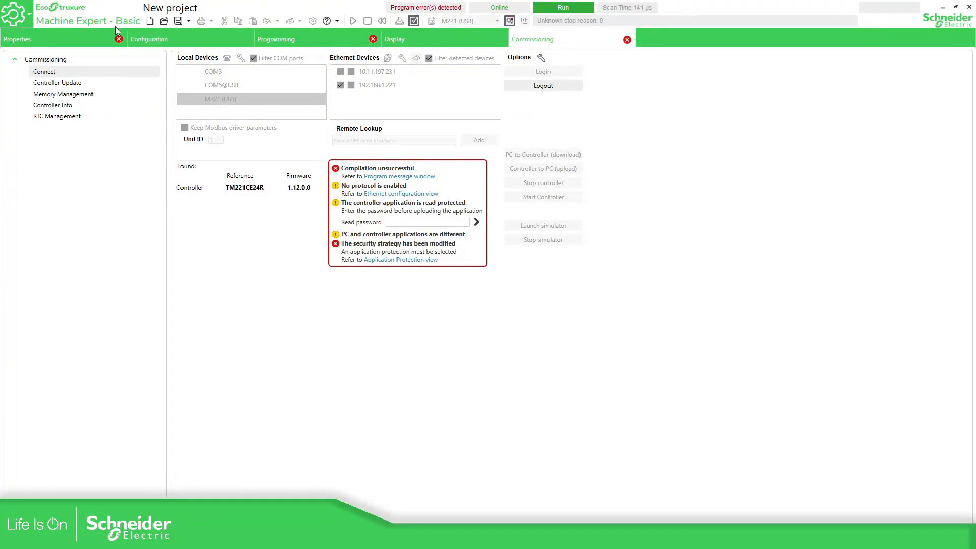
pyautogui.click(81, 42)
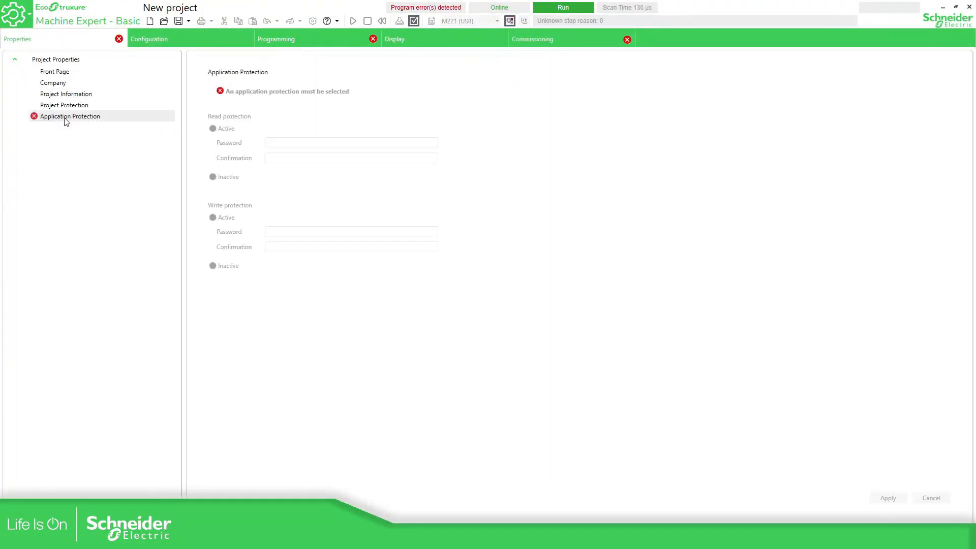
pyautogui.click(583, 41)
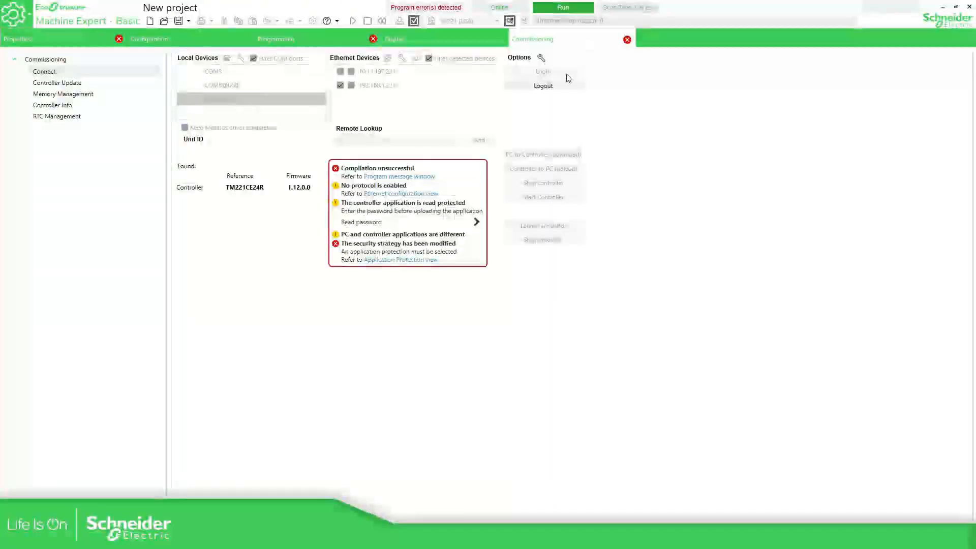
# Enter the controller's read password, retrying after an incorrect first attempt
pyautogui.click(414, 222)
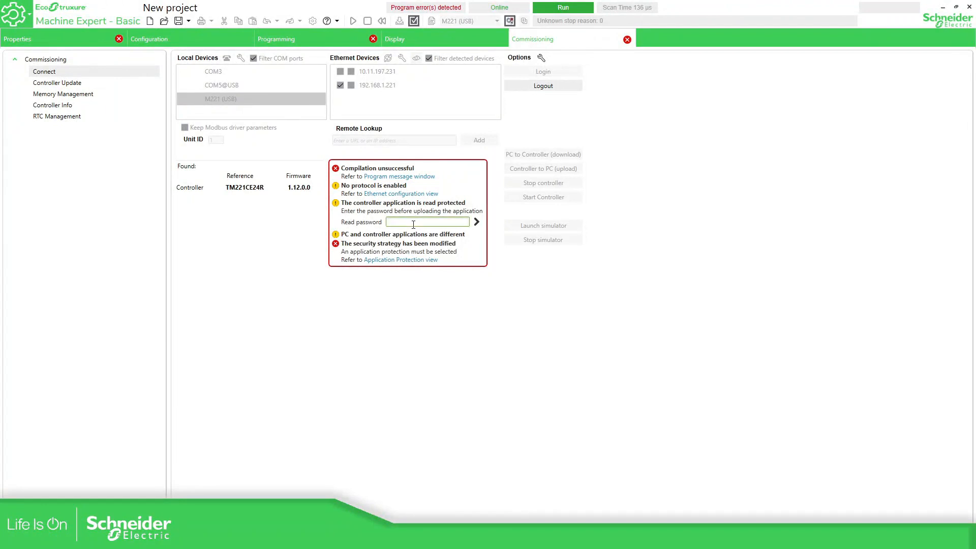
pyautogui.write('••••••••••••••••')
pyautogui.click(476, 222)
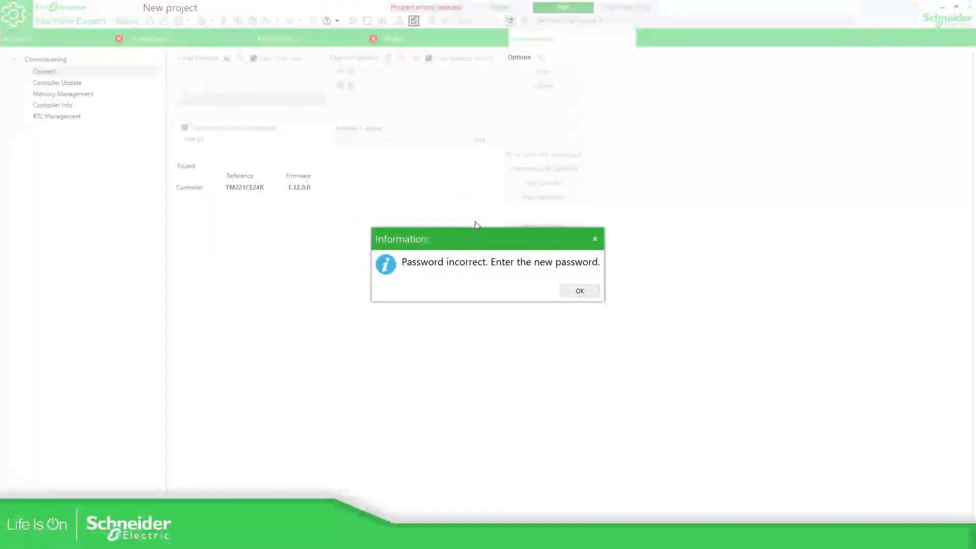
pyautogui.click(580, 291)
pyautogui.click(426, 220)
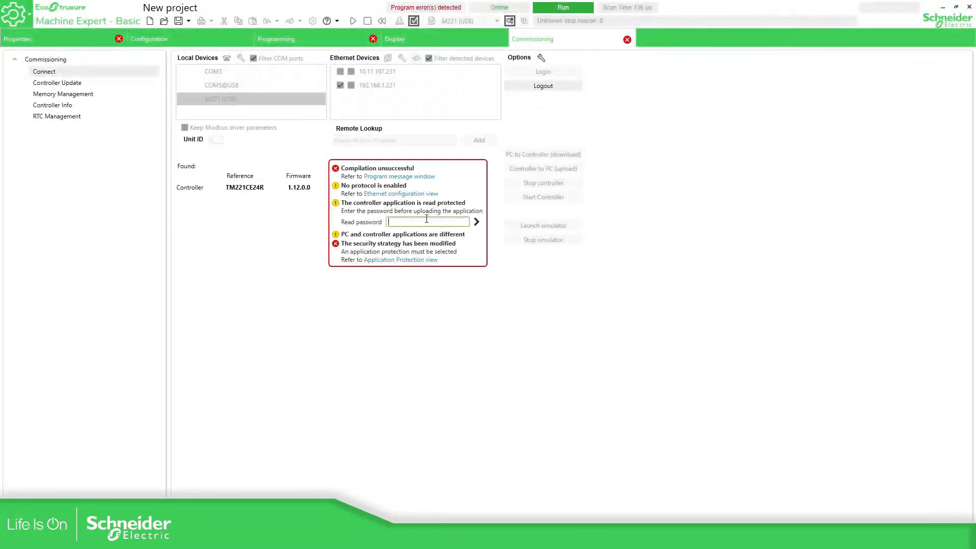
pyautogui.write('•••••••••••')
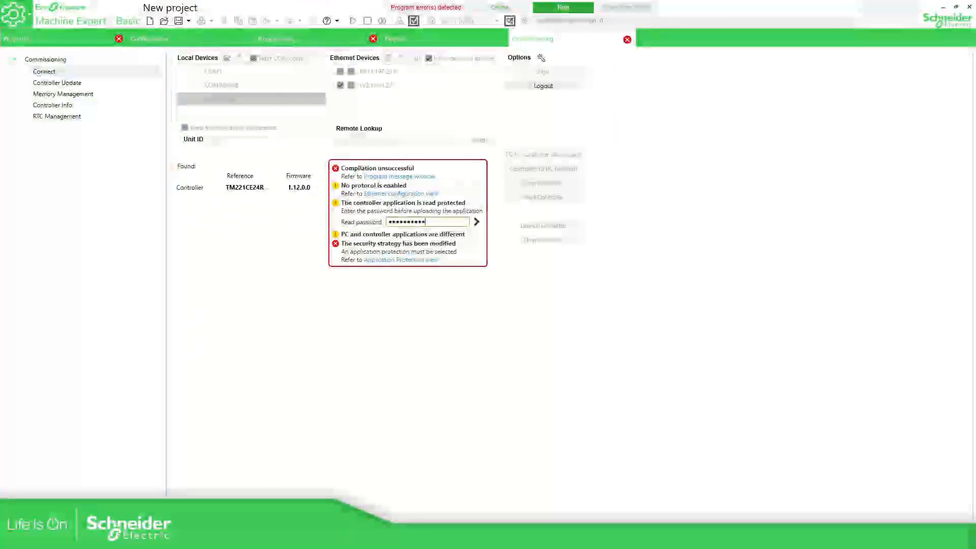
pyautogui.click(477, 221)
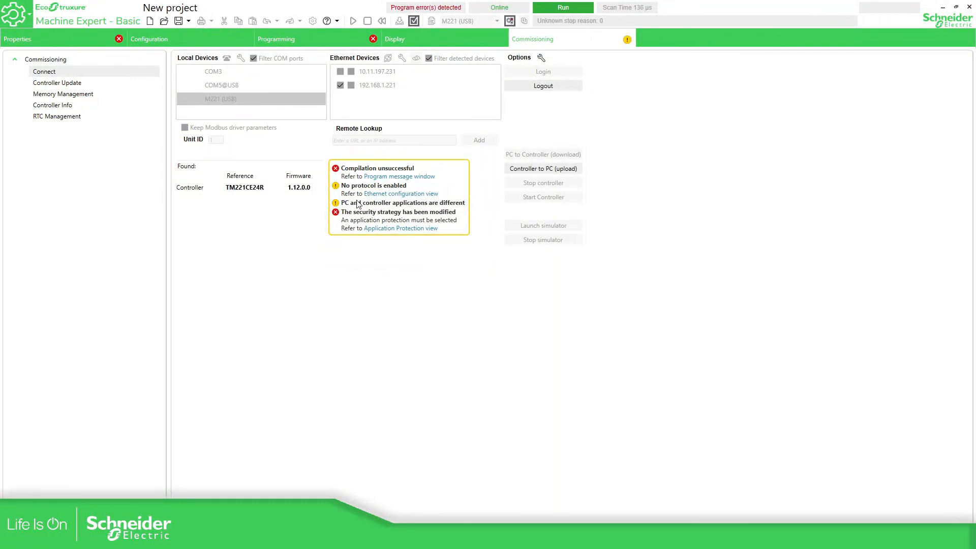
# Upload the protected application, then view its rungs and Application Protection settings
pyautogui.click(536, 169)
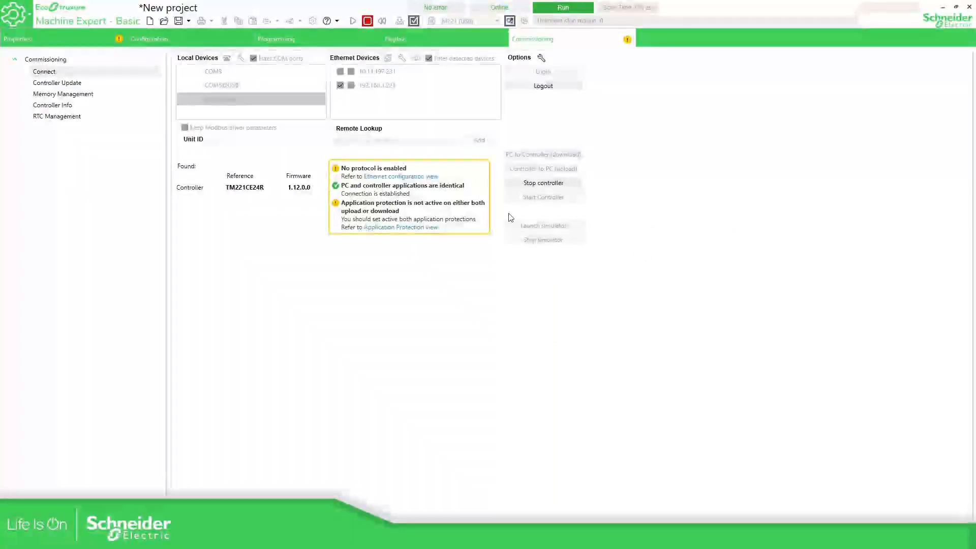
pyautogui.click(359, 40)
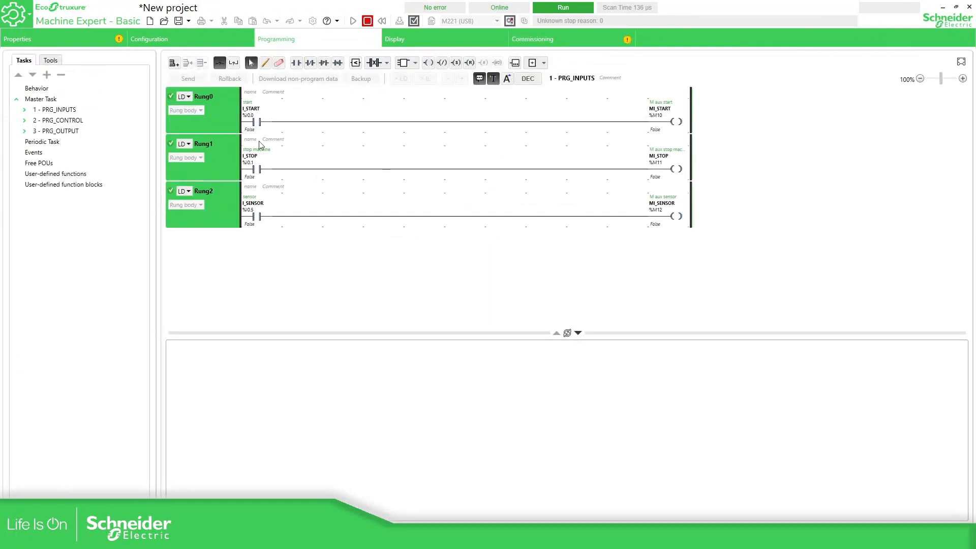
pyautogui.click(71, 40)
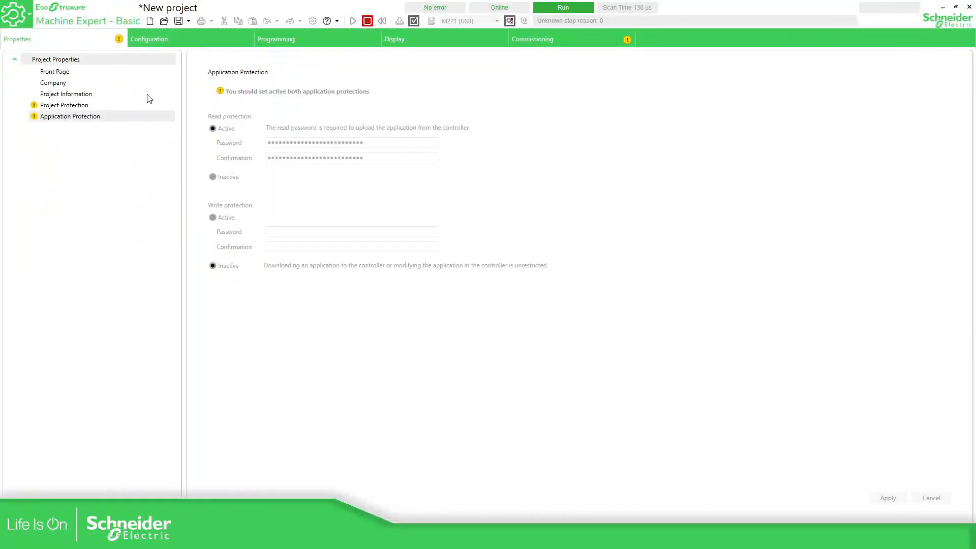
# Disconnect from the controller, activate write protection with a confirmed password, and apply it
pyautogui.click(509, 21)
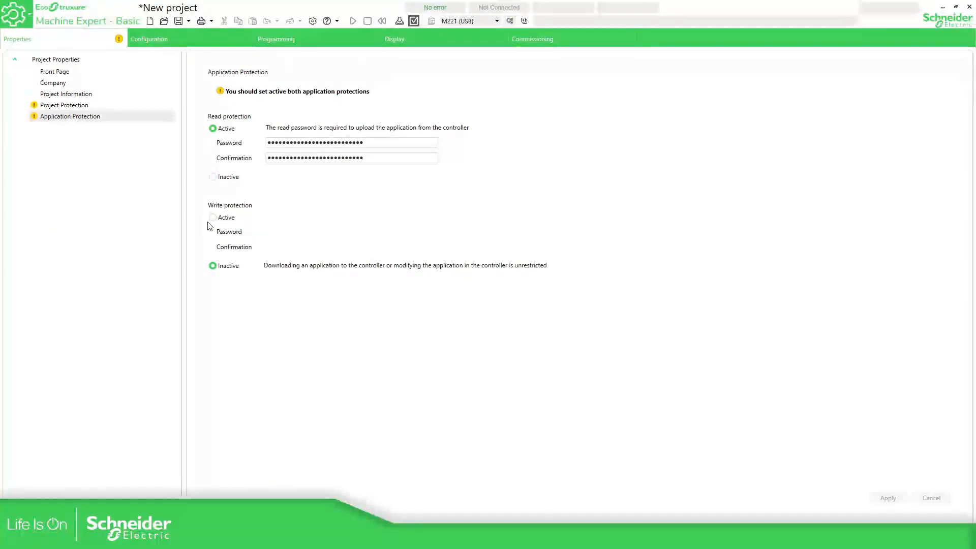
pyautogui.click(222, 218)
pyautogui.click(275, 233)
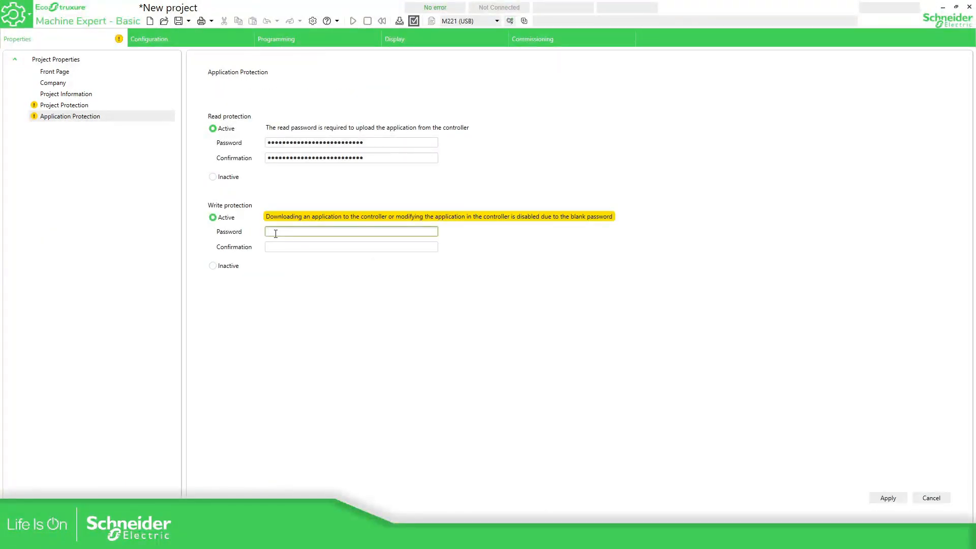
pyautogui.write('•••')
pyautogui.press('BackSpace')
pyautogui.press('BackSpace')
pyautogui.press('BackSpace')
pyautogui.write('••••••••')
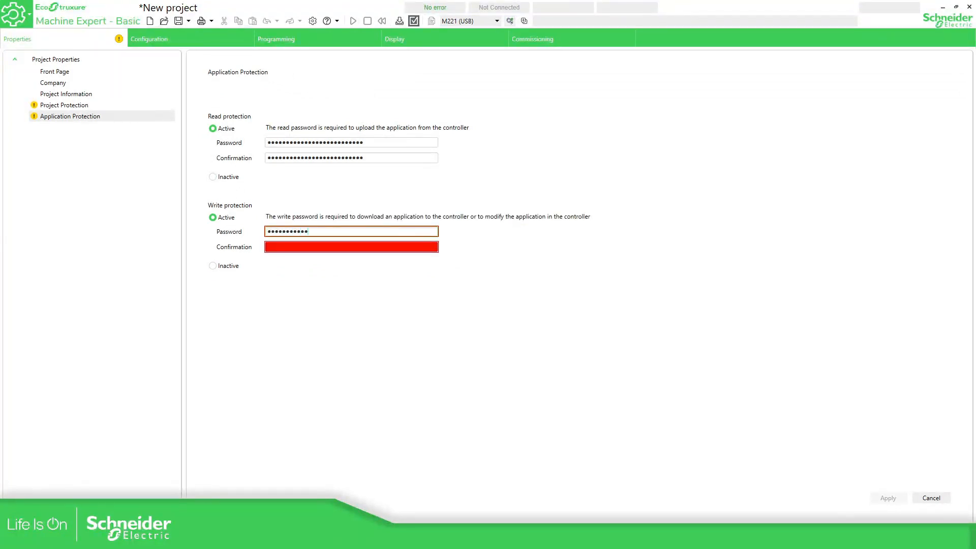
pyautogui.press('Tab')
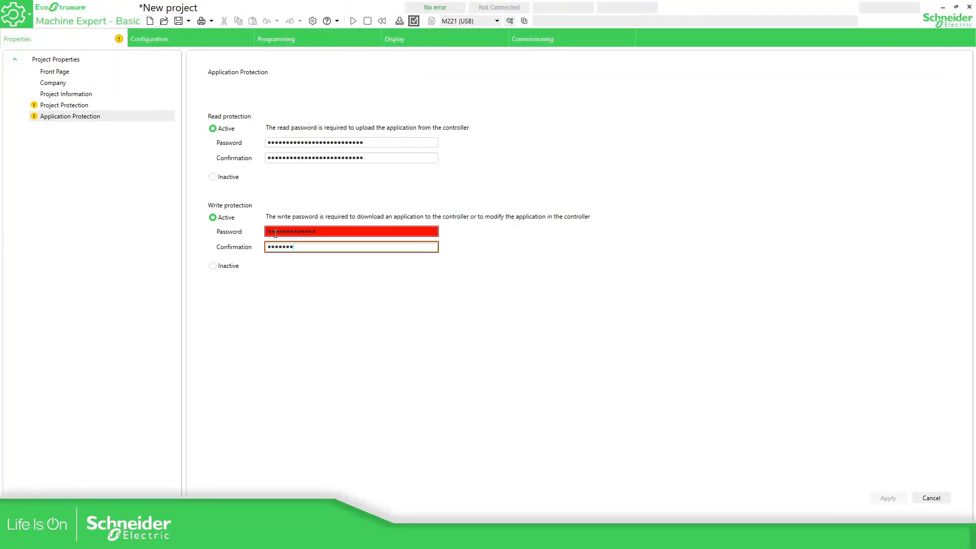
pyautogui.write('•••••••••••••')
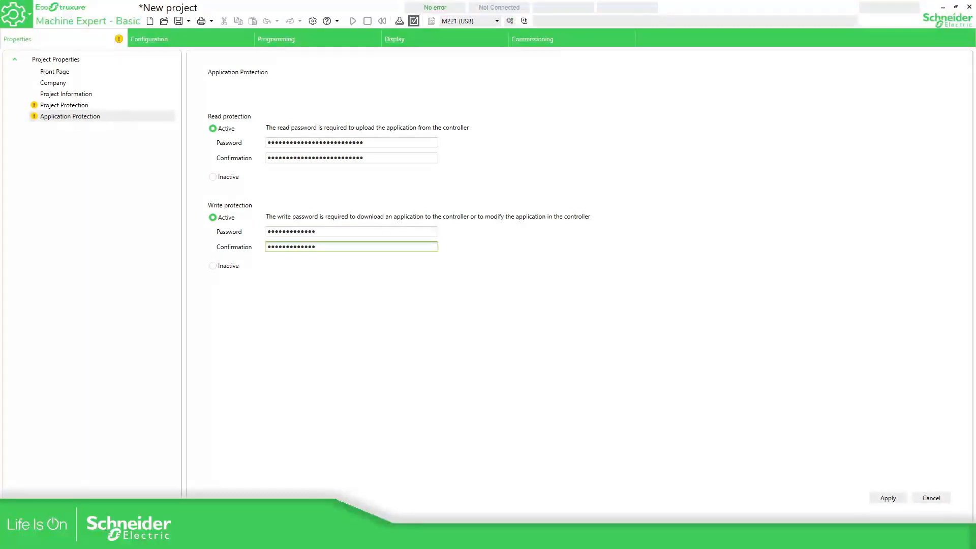
pyautogui.click(885, 498)
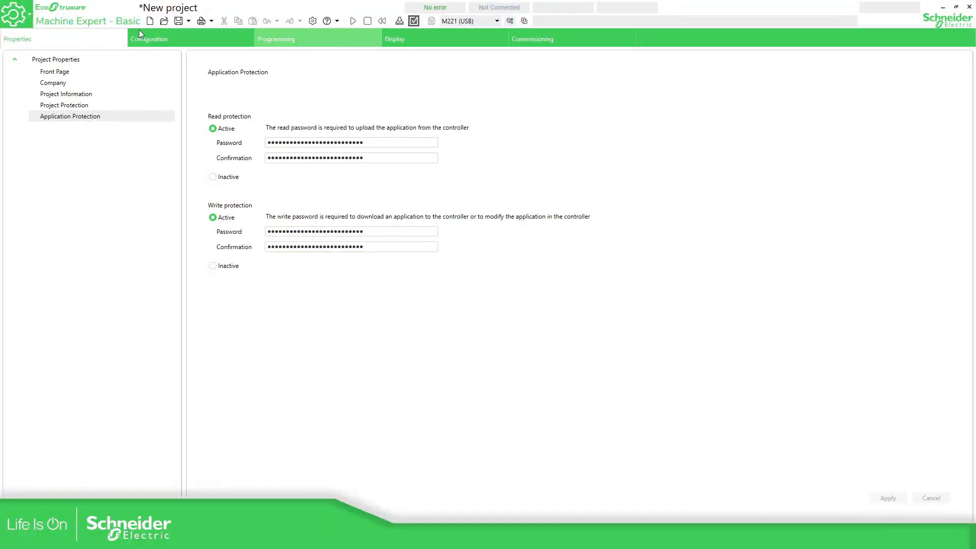
# Log in to the M221 controller and double-check the application protection settings
pyautogui.click(525, 44)
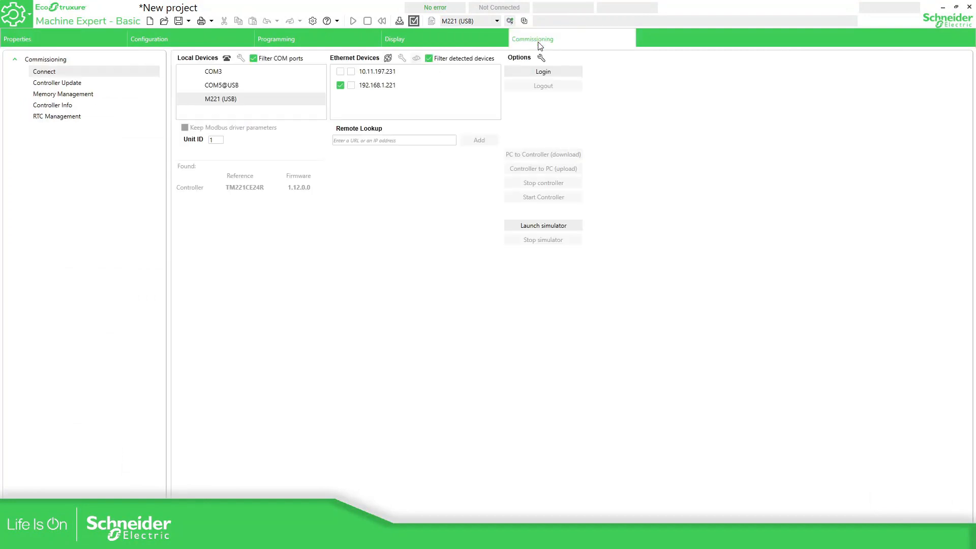
pyautogui.click(532, 72)
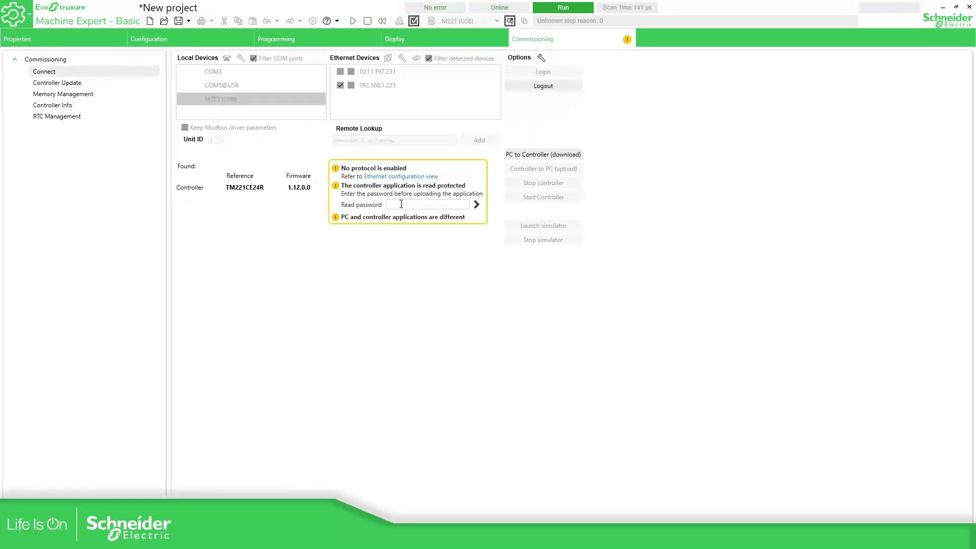
pyautogui.click(401, 205)
pyautogui.click(89, 39)
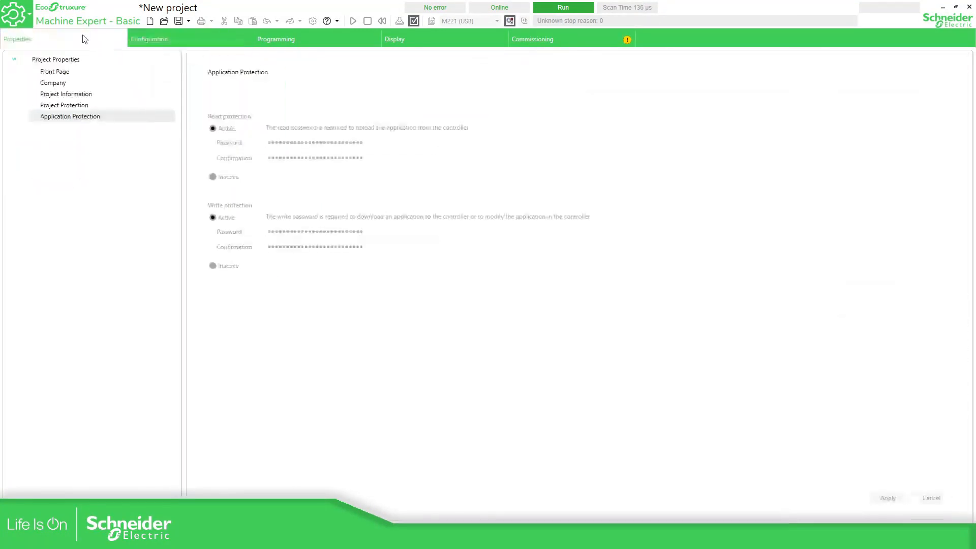
pyautogui.click(564, 35)
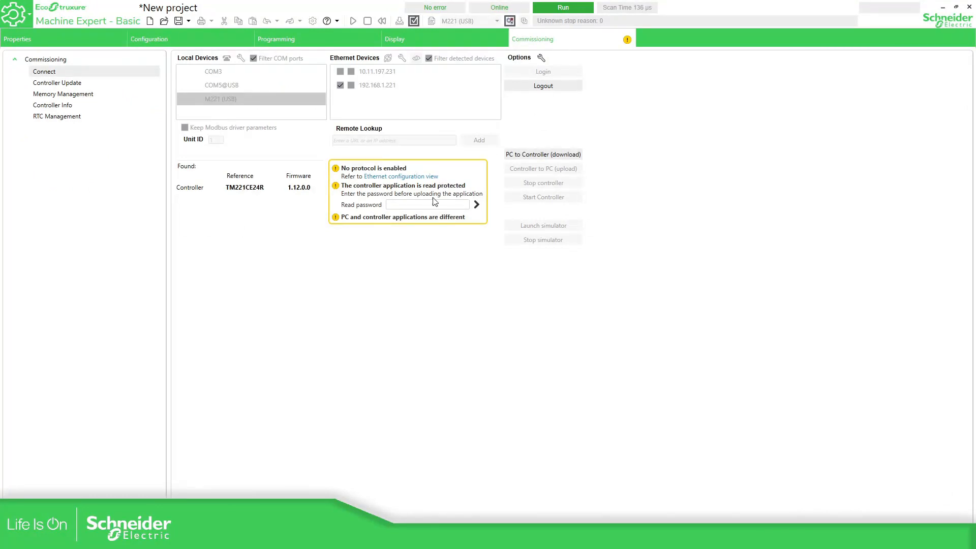
pyautogui.click(75, 38)
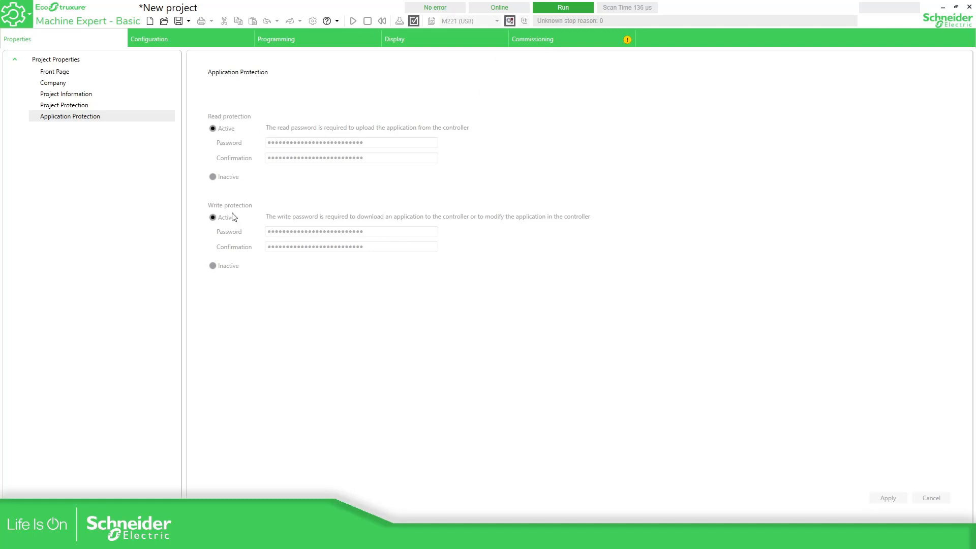
pyautogui.click(584, 36)
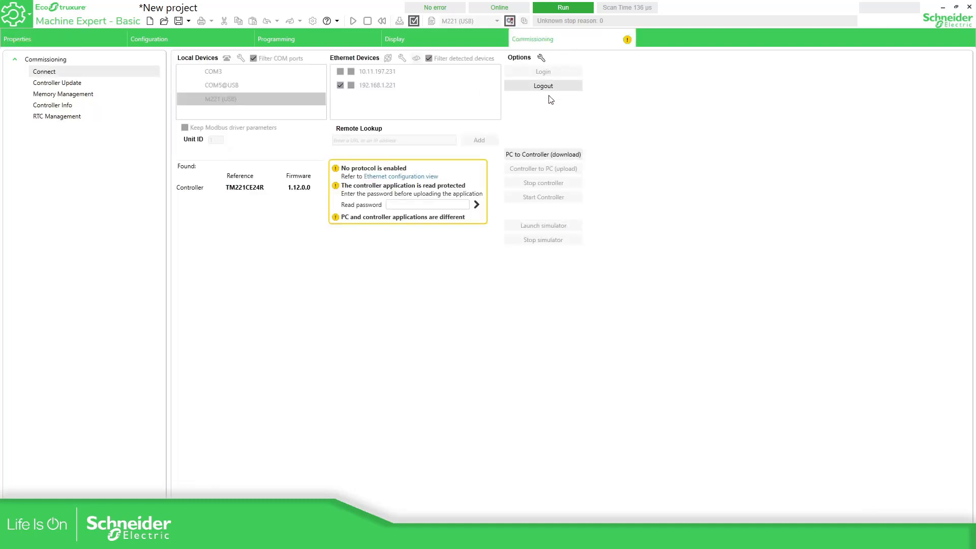
# Download the project to the controller, overwriting it, and start the controller running
pyautogui.click(533, 158)
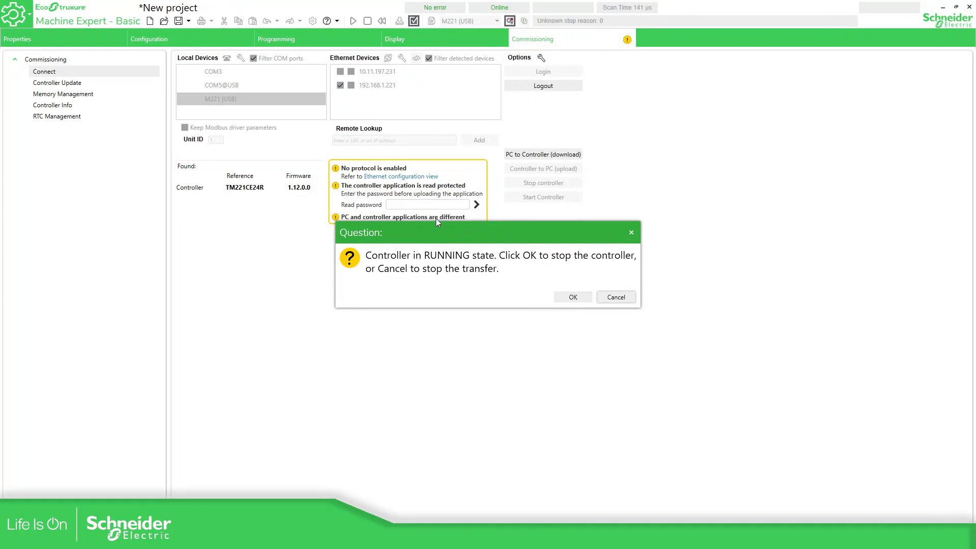
pyautogui.click(567, 299)
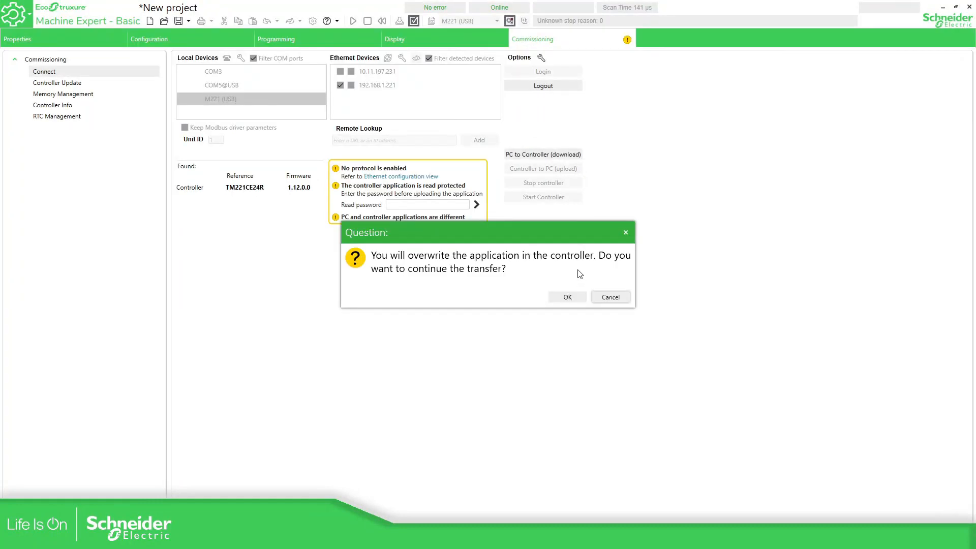
pyautogui.click(567, 297)
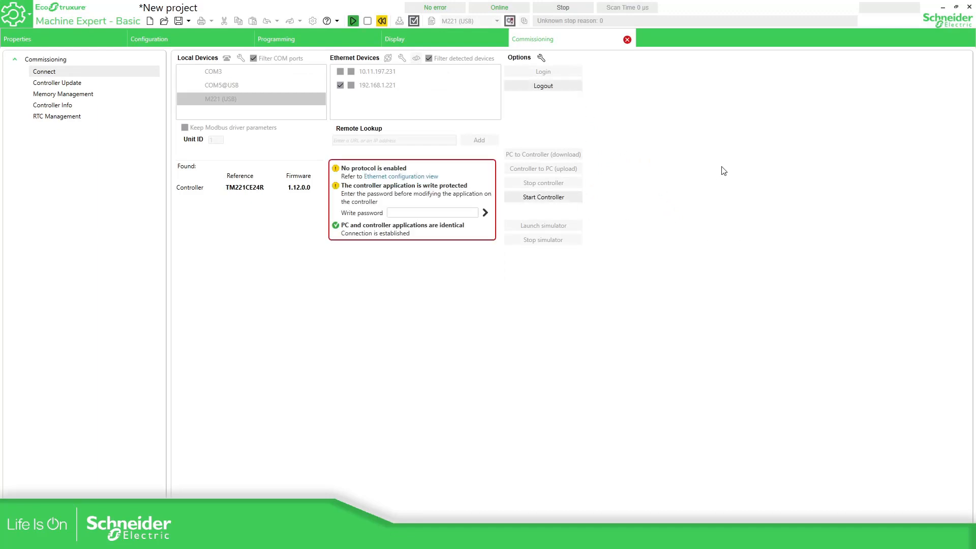
pyautogui.click(352, 20)
pyautogui.click(563, 297)
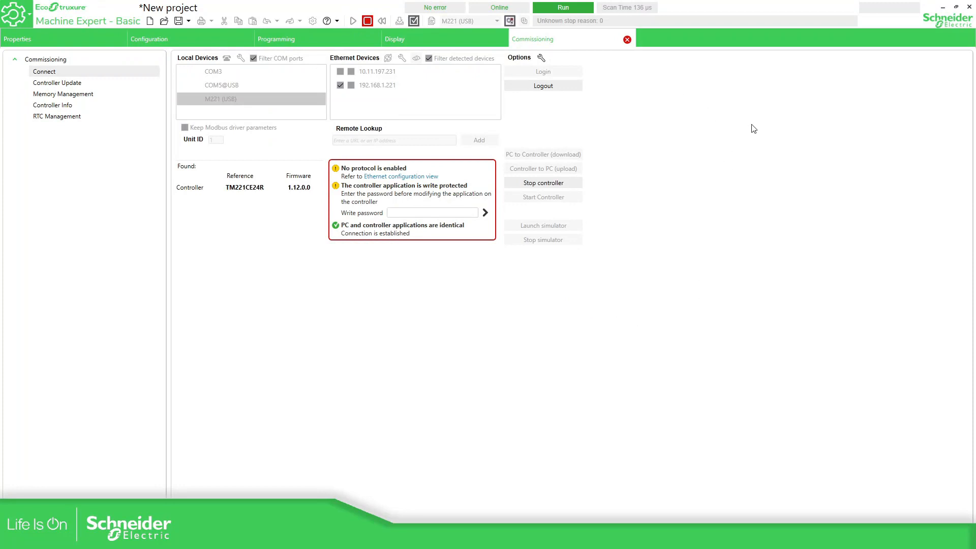
# Submit the controller's write password and dismiss the incorrect-password error
pyautogui.click(368, 41)
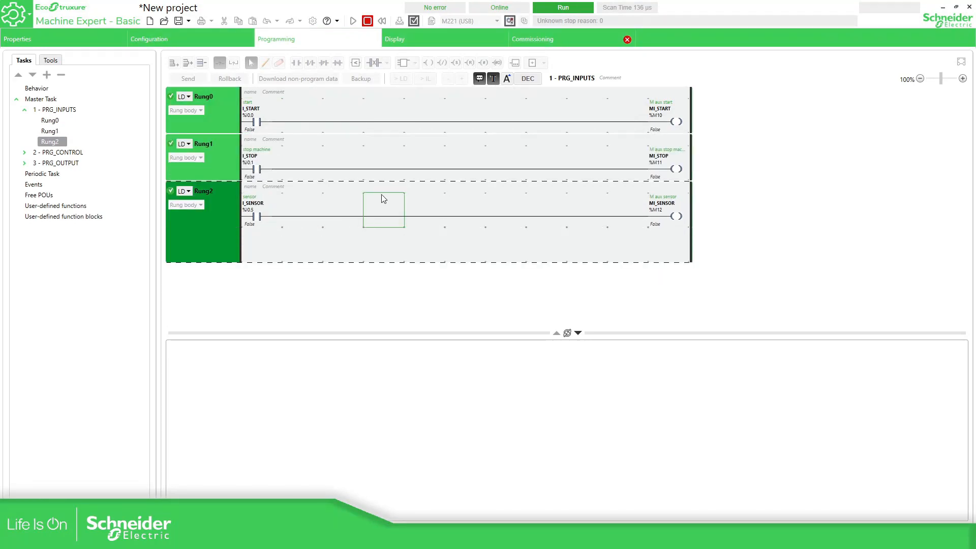
pyautogui.click(582, 40)
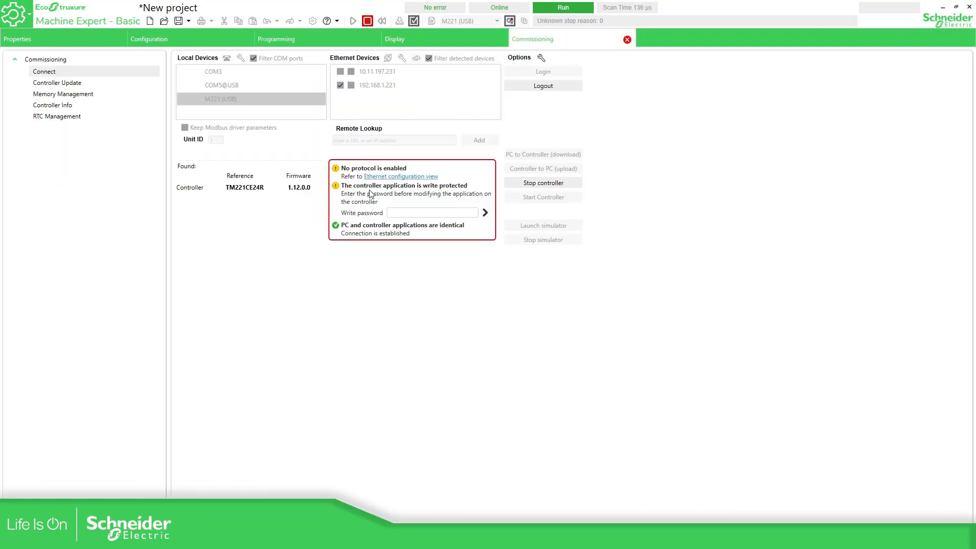
pyautogui.click(403, 215)
pyautogui.click(350, 40)
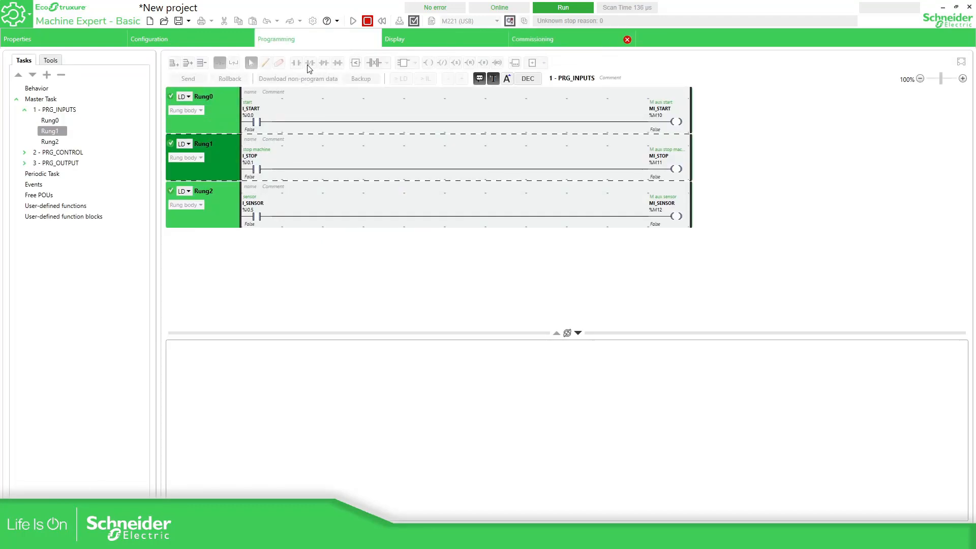
pyautogui.click(546, 43)
pyautogui.click(421, 213)
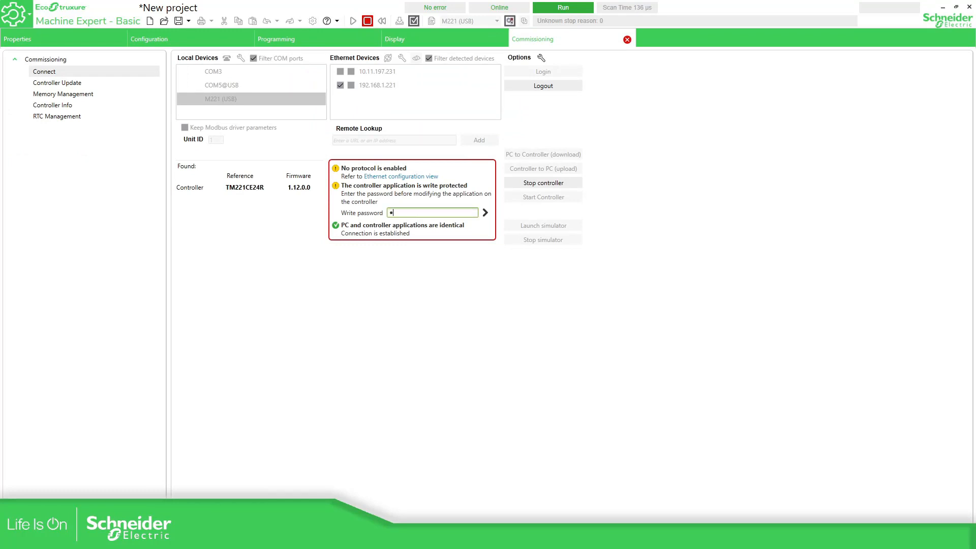
pyautogui.click(485, 212)
pyautogui.click(580, 293)
# Re-enter the write password and test editing Rung0 of PRG_INPUTS with a contact
pyautogui.click(406, 210)
pyautogui.click(485, 213)
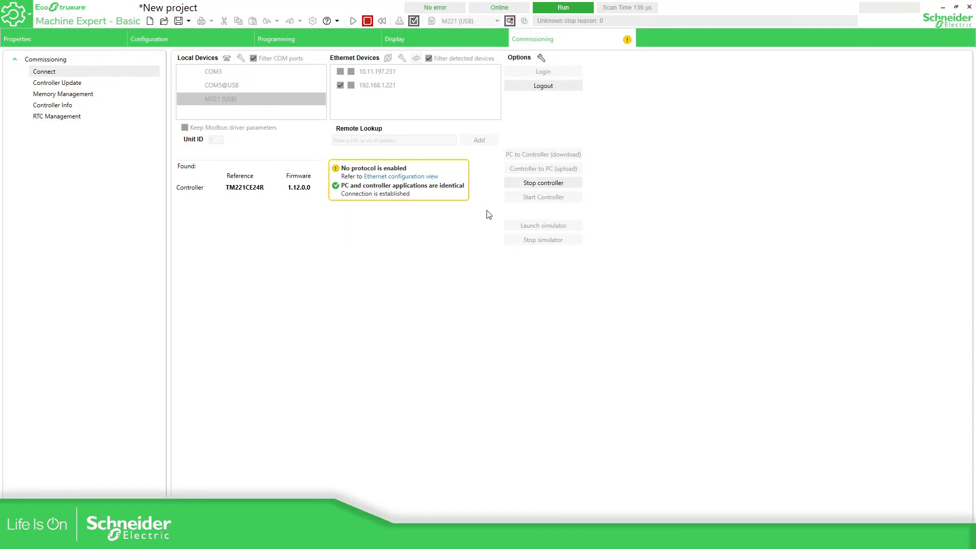
pyautogui.click(349, 39)
pyautogui.click(304, 123)
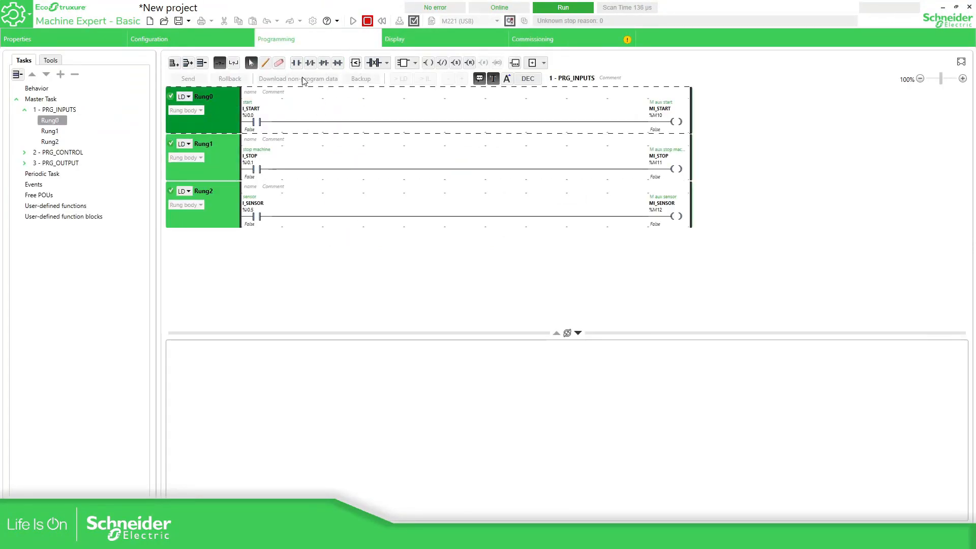
pyautogui.click(296, 63)
pyautogui.click(559, 43)
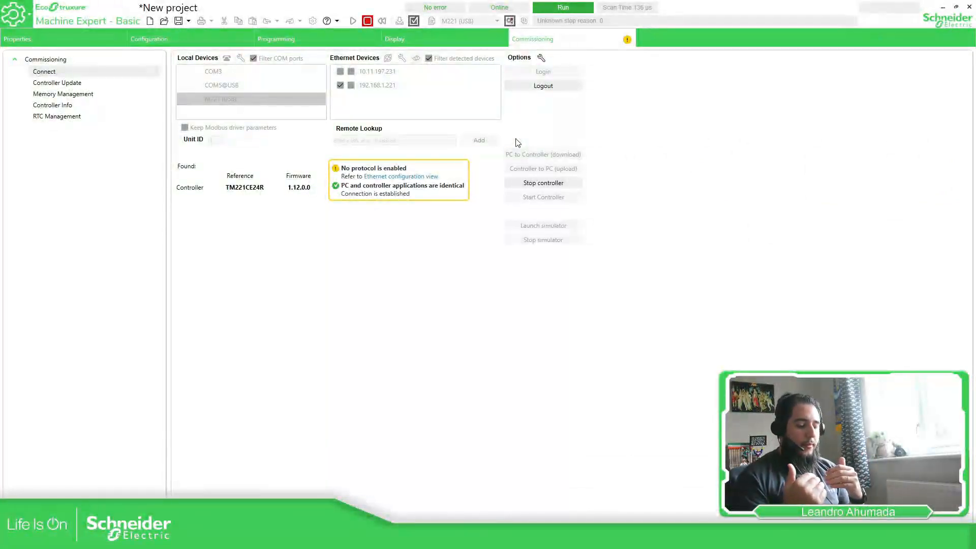
# Display the Application Protection properties showing read and write protection active
pyautogui.click(147, 39)
pyautogui.click(30, 38)
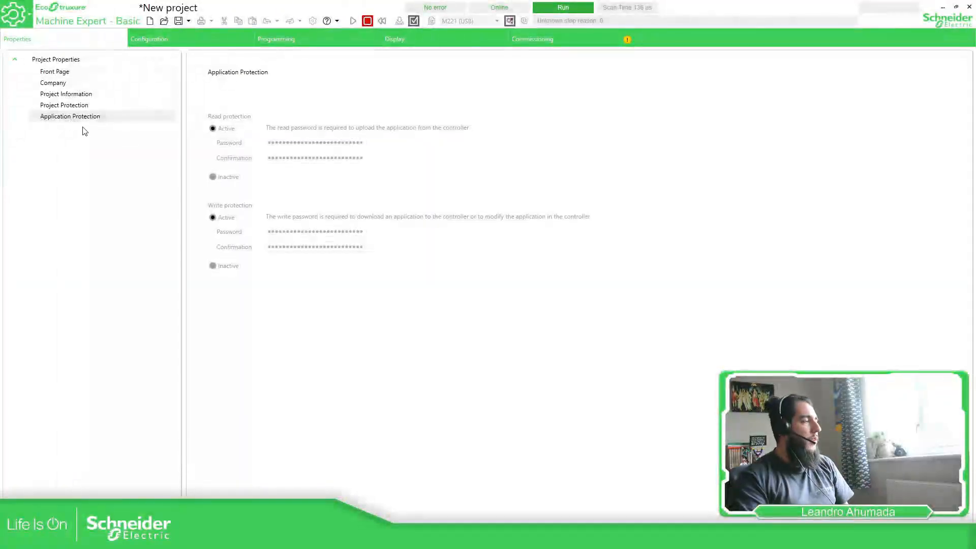
# Log out, close the new project without saving, and show _M3.1 Guidance's Front Page properties
pyautogui.click(540, 45)
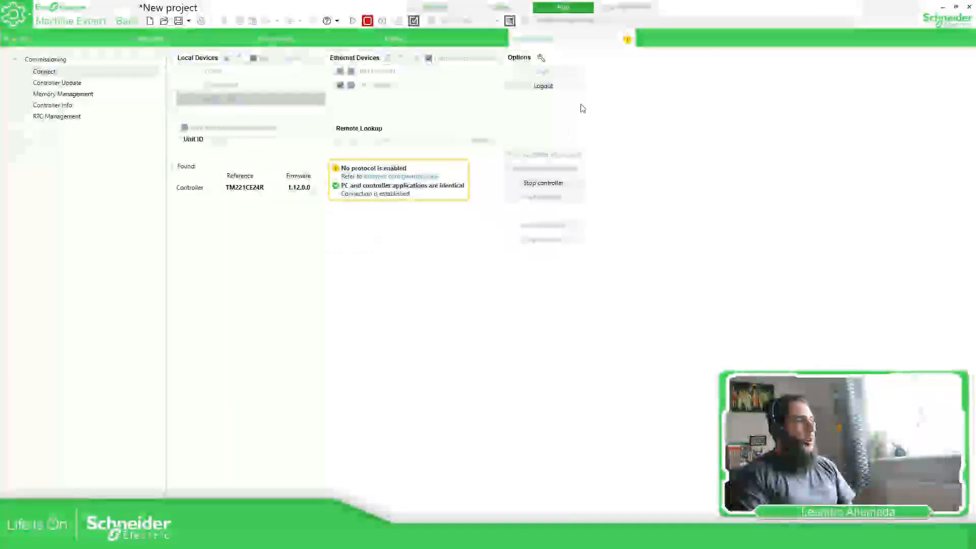
pyautogui.click(559, 87)
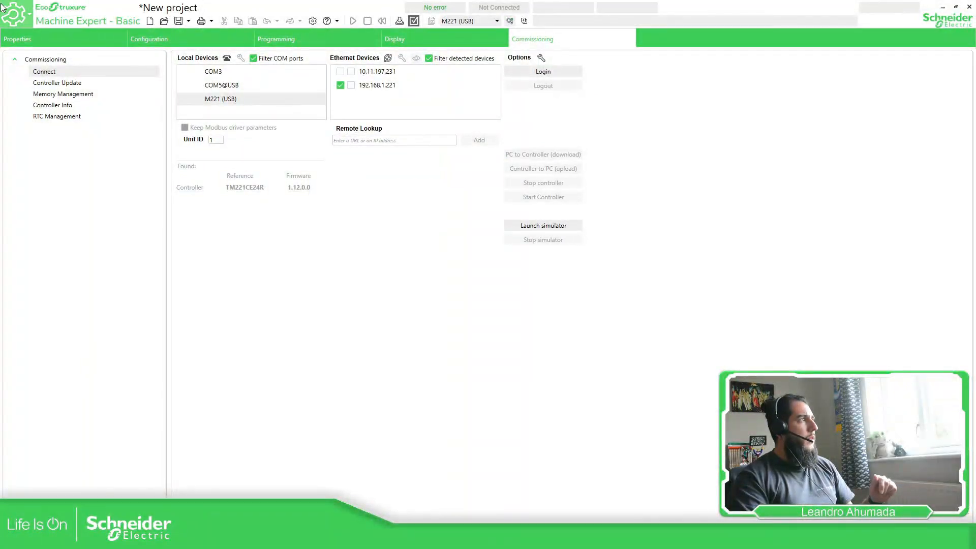
pyautogui.click(25, 14)
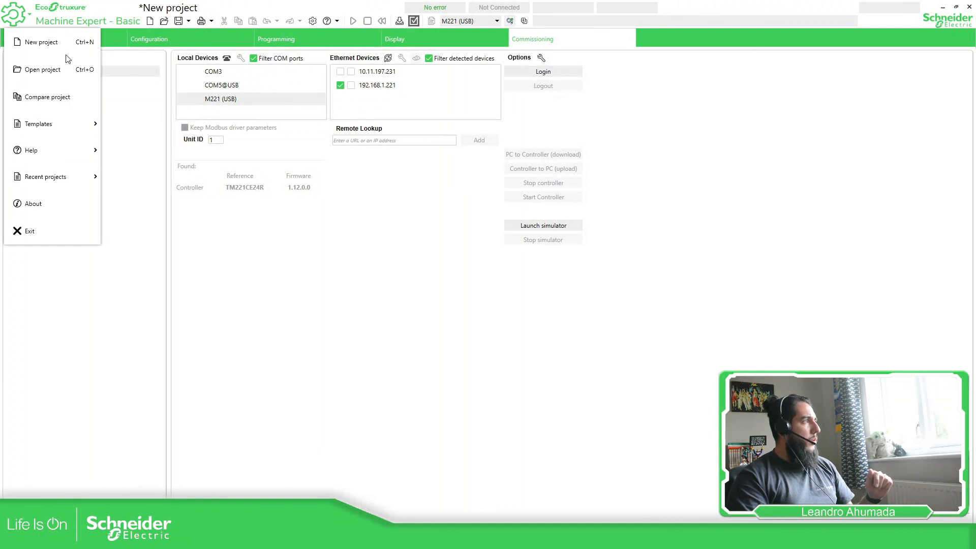
pyautogui.click(969, 7)
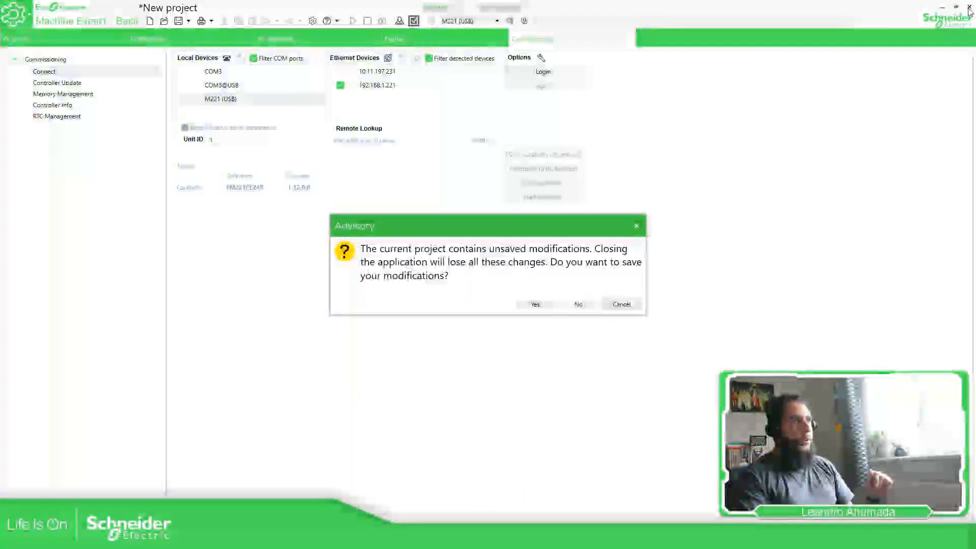
pyautogui.click(584, 308)
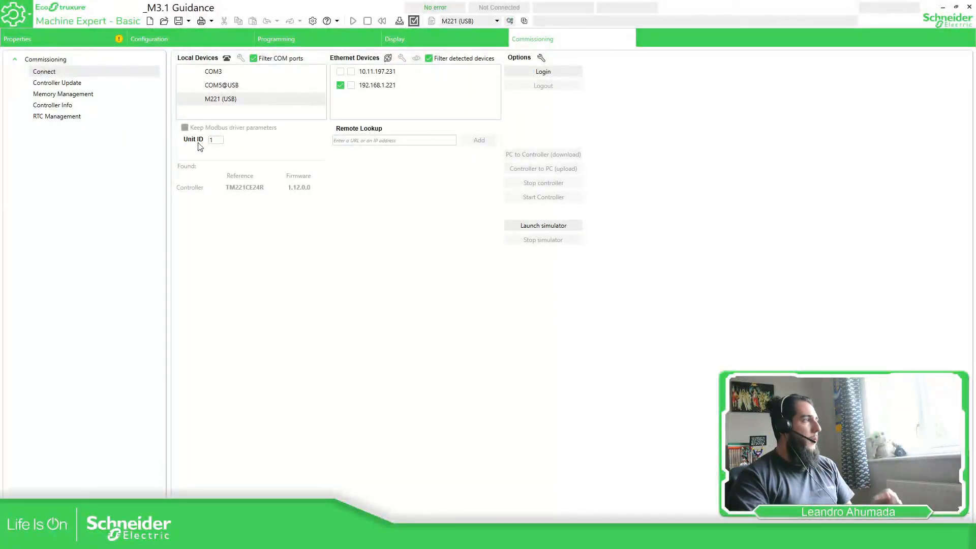
pyautogui.click(148, 39)
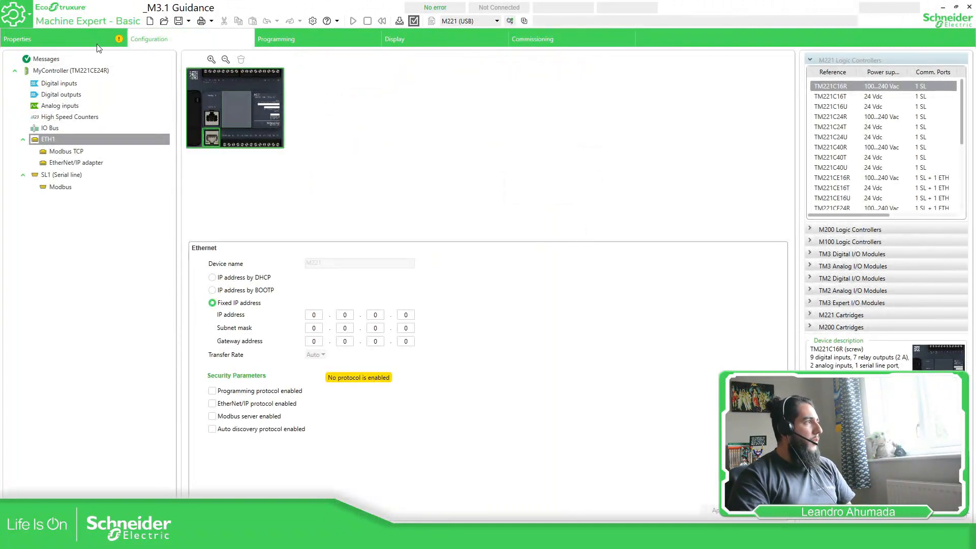
pyautogui.click(17, 39)
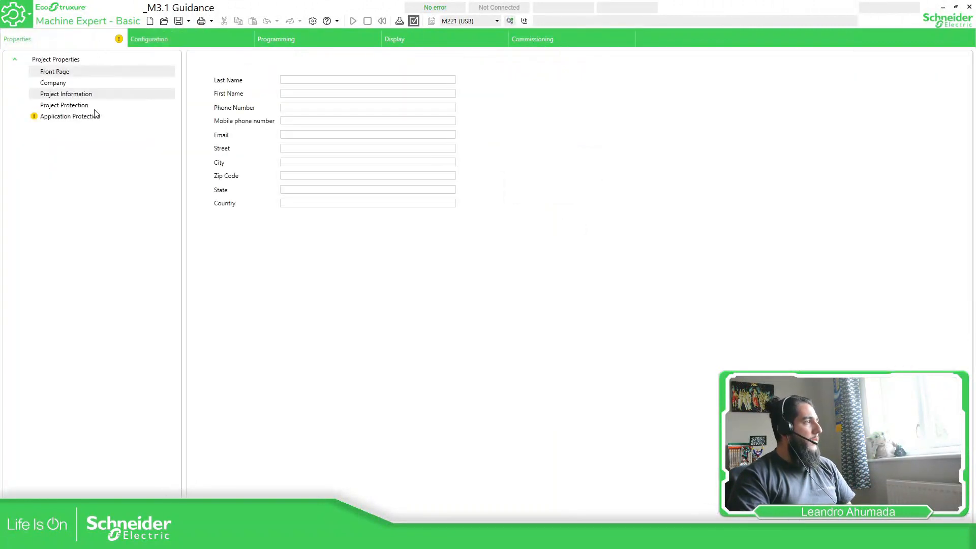
# Minimize Machine Expert to show the Upload application slide, then restore the New project full-screen
pyautogui.click(943, 8)
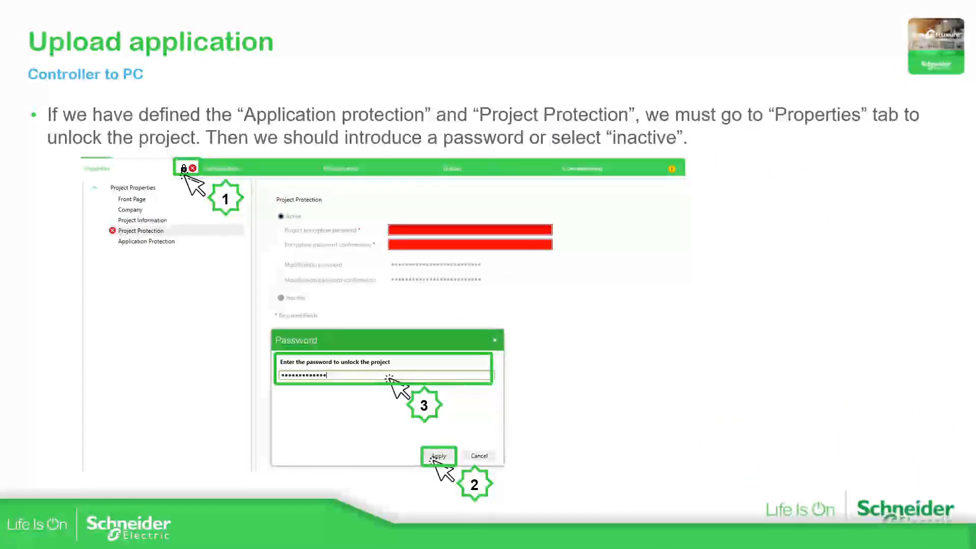
pyautogui.moveTo(974, 305); pyautogui.dragTo(167, 1)
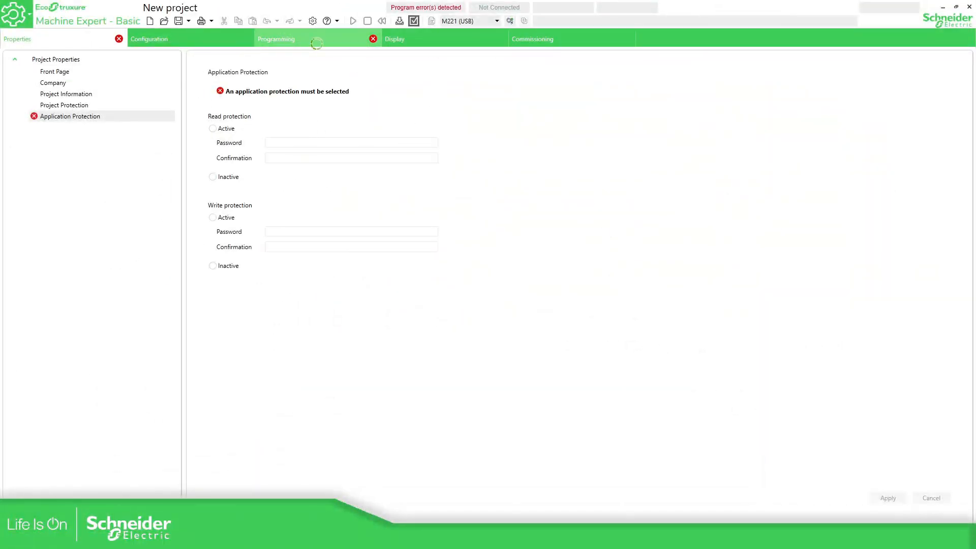
# Connect the New project to the M221 over USB and submit the controller's read password
pyautogui.click(571, 35)
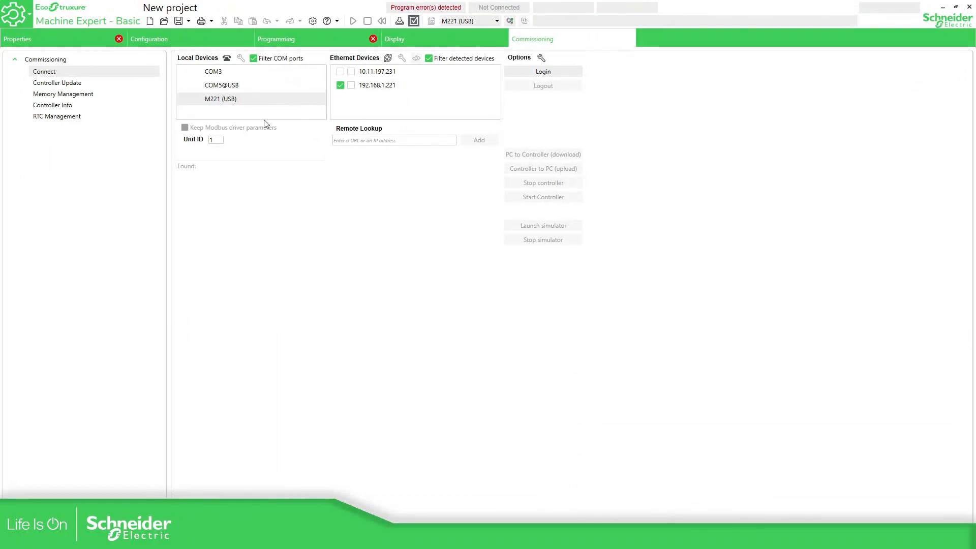
pyautogui.click(235, 102)
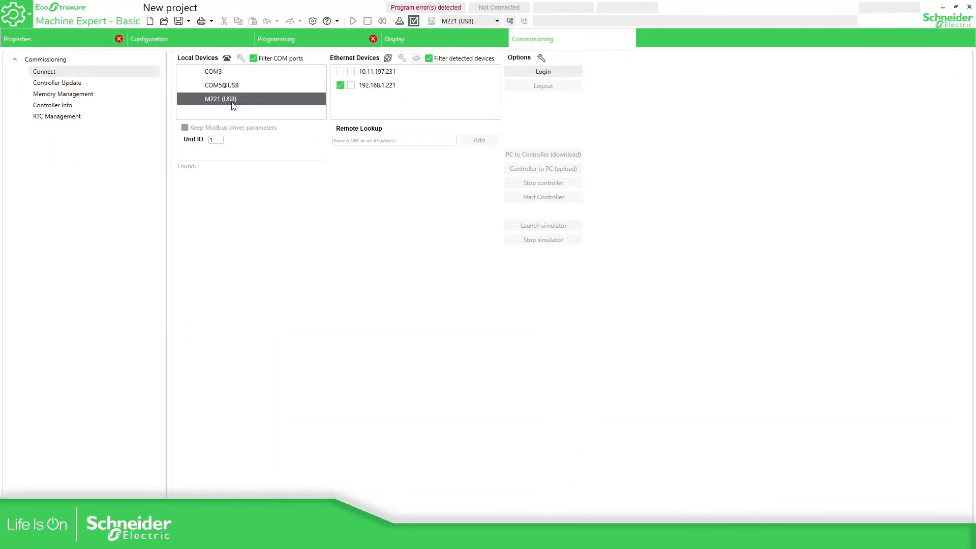
pyautogui.click(556, 70)
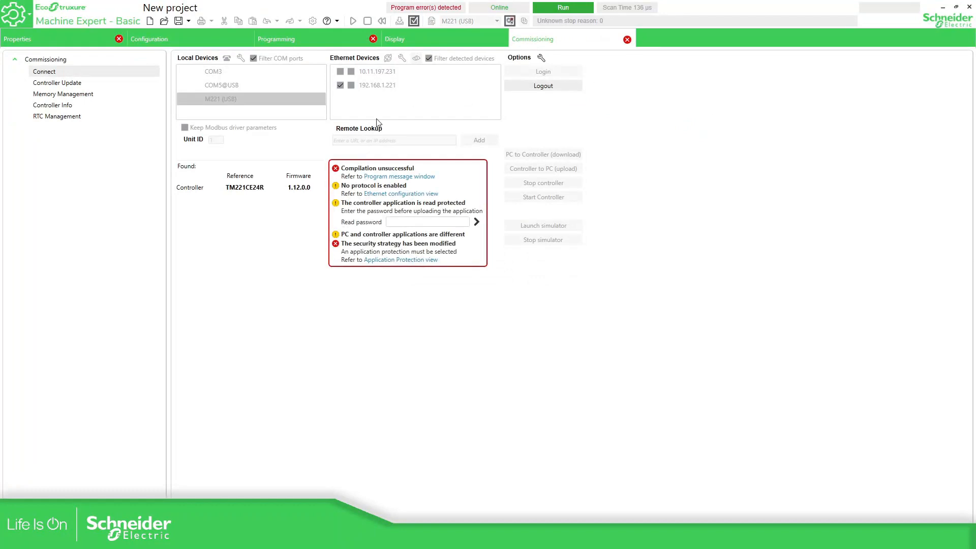
pyautogui.click(396, 223)
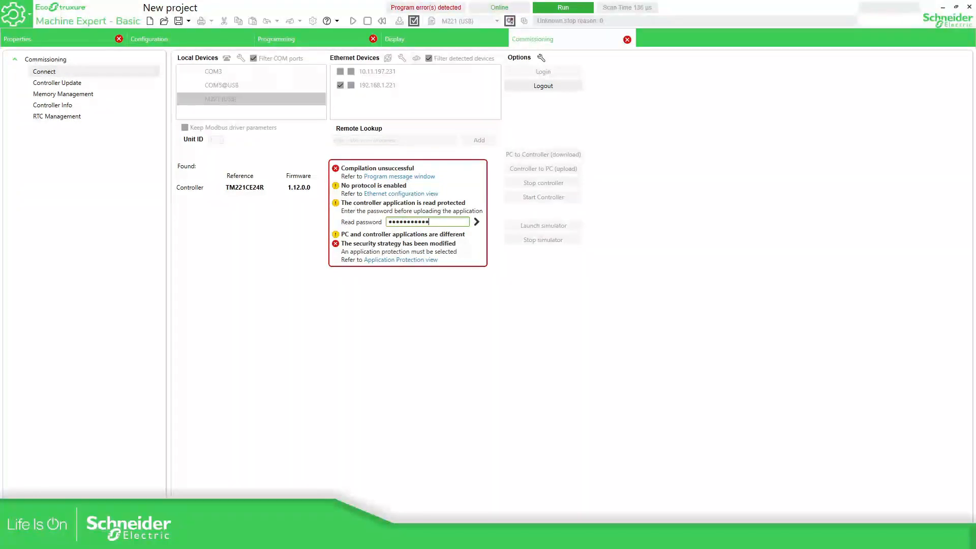
pyautogui.click(476, 222)
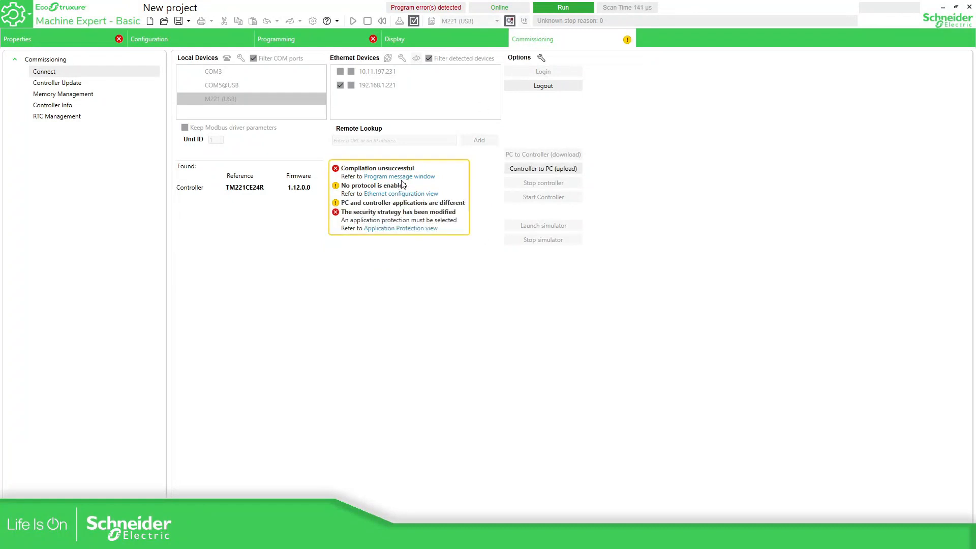
# Upload the controller application into the New project and review the uploaded program
pyautogui.click(553, 170)
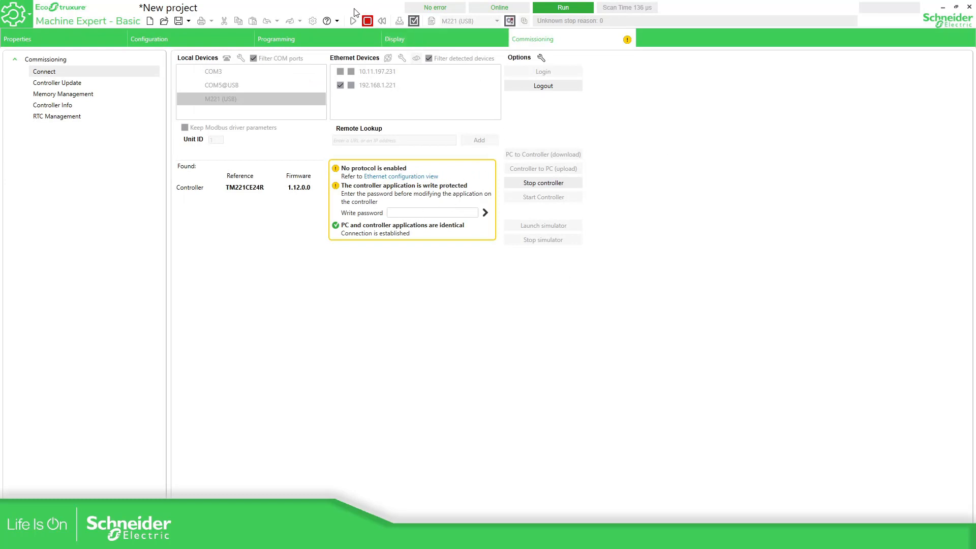
pyautogui.click(355, 38)
pyautogui.click(554, 40)
# Enter and submit the controller's write password after checking the project protection settings
pyautogui.click(397, 213)
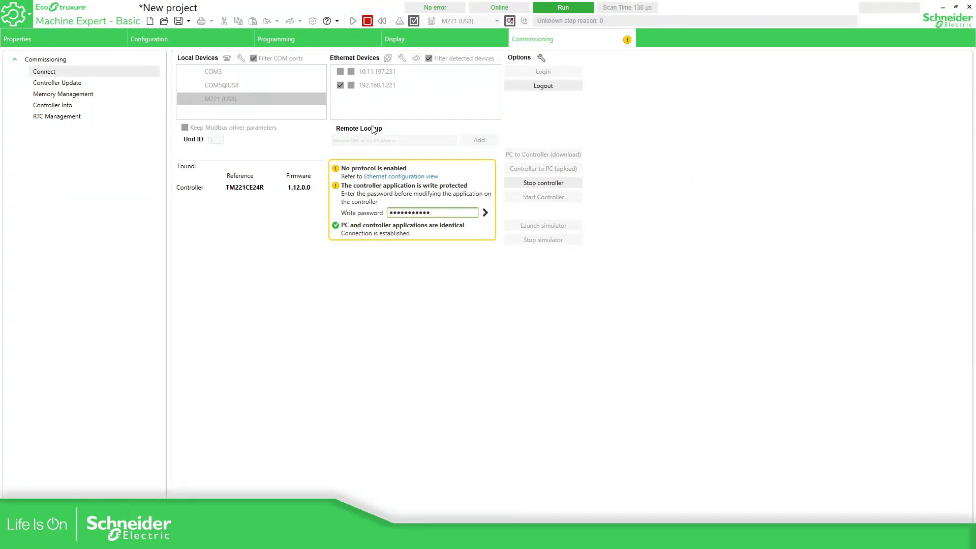
pyautogui.click(17, 39)
pyautogui.click(84, 105)
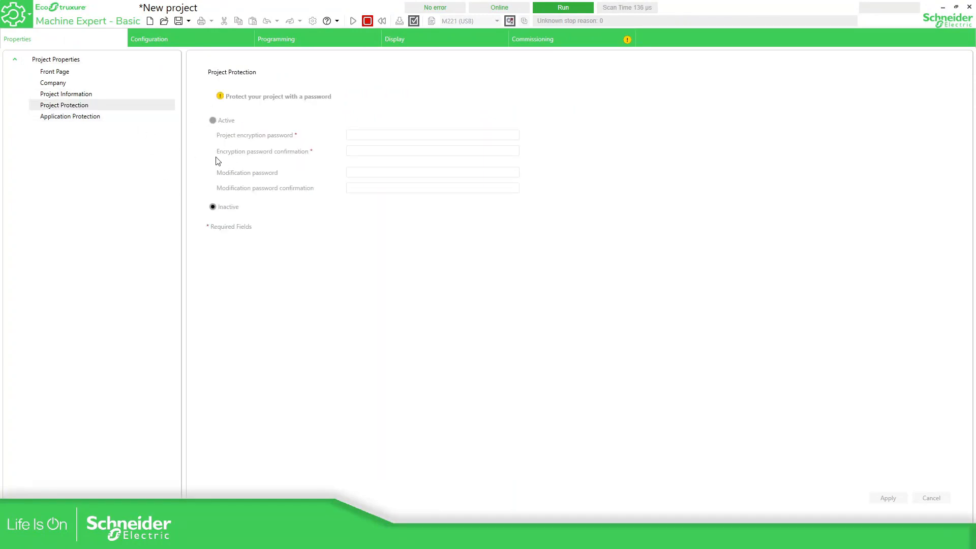
pyautogui.click(558, 38)
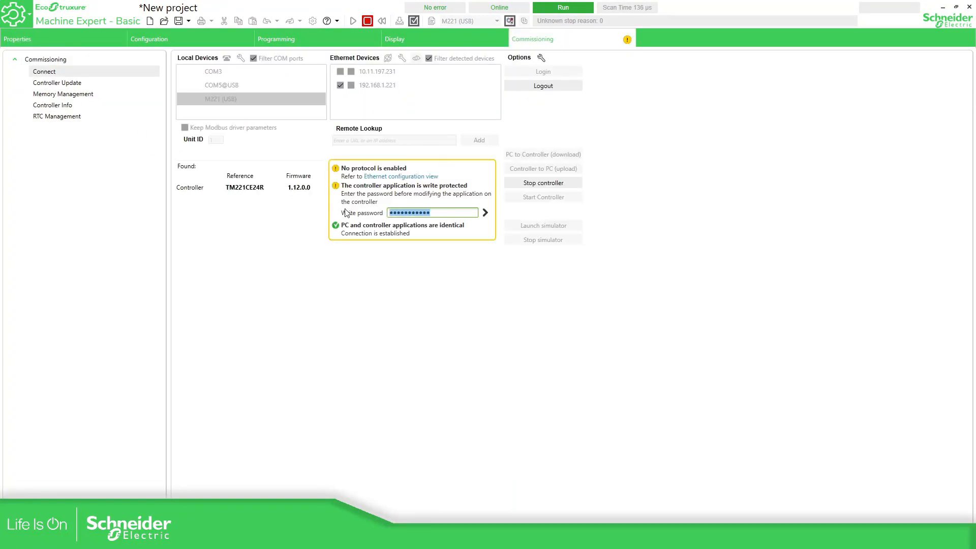
pyautogui.write('••')
pyautogui.click(486, 212)
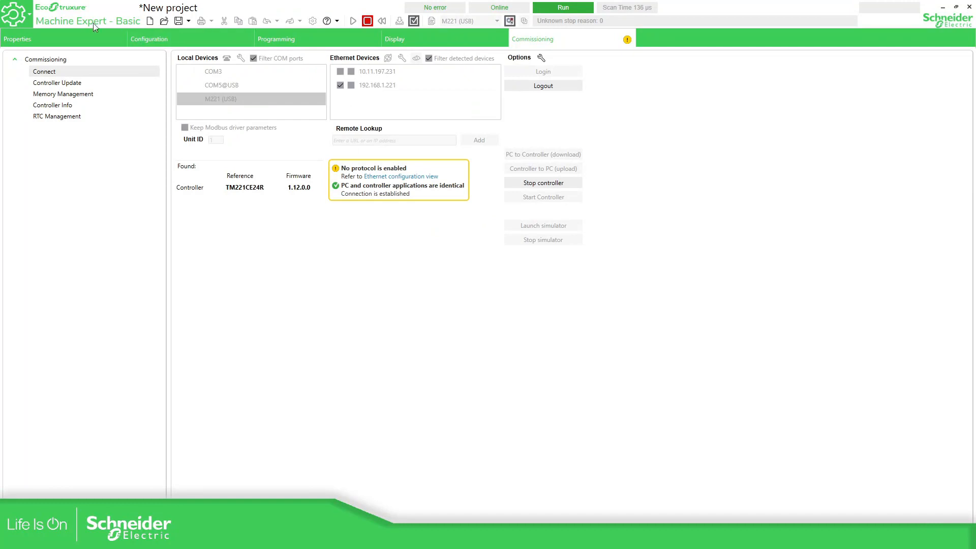
# Review the uploaded ladder program, log out, and open the inactive Project Protection settings
pyautogui.click(125, 42)
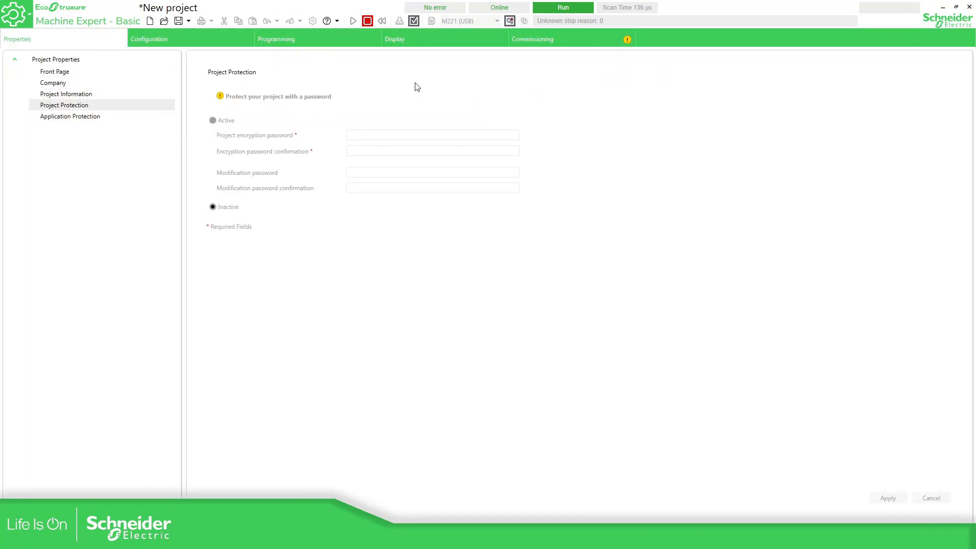
pyautogui.click(328, 39)
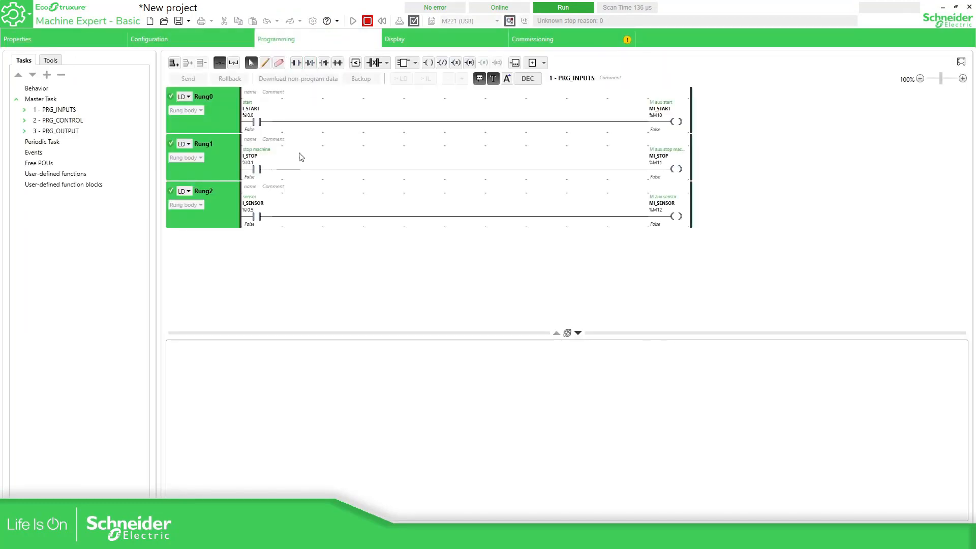
pyautogui.click(531, 39)
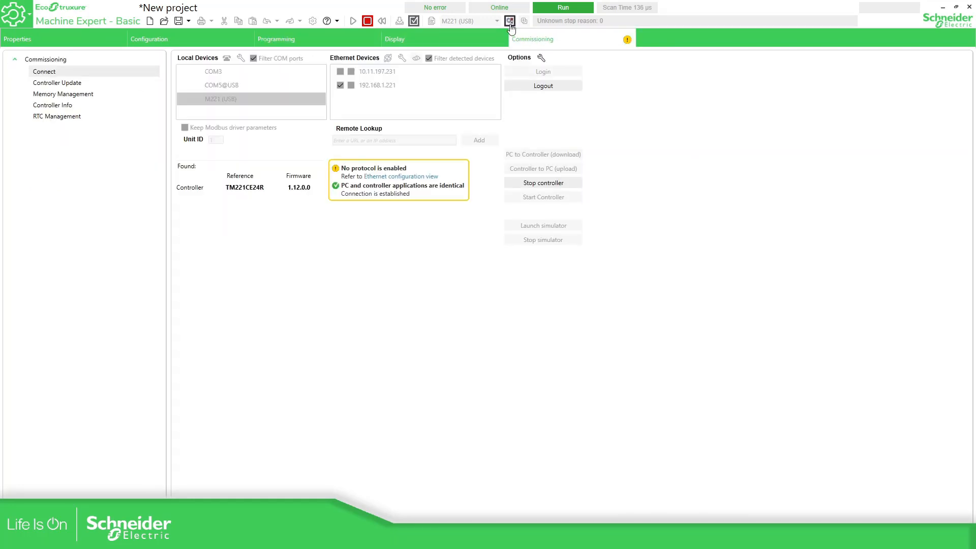
pyautogui.click(510, 24)
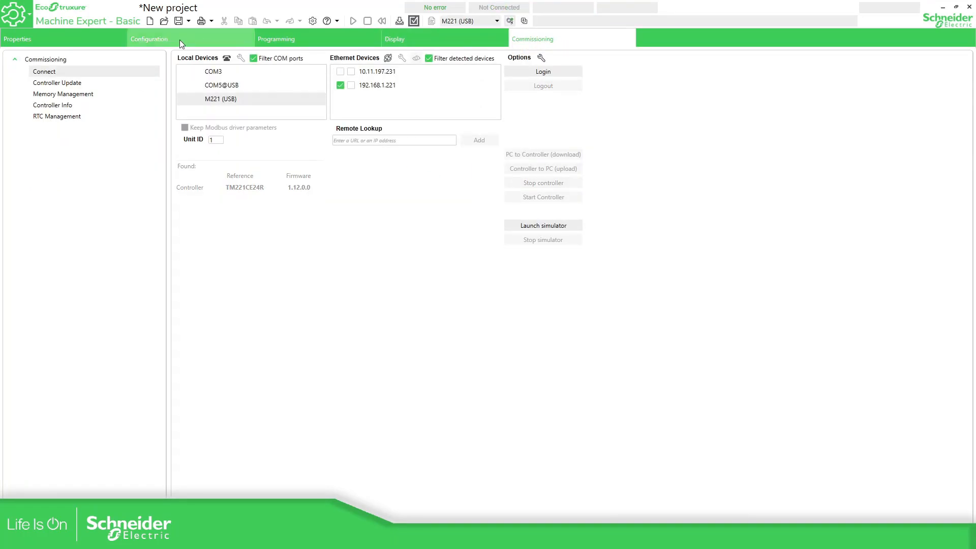
pyautogui.click(87, 34)
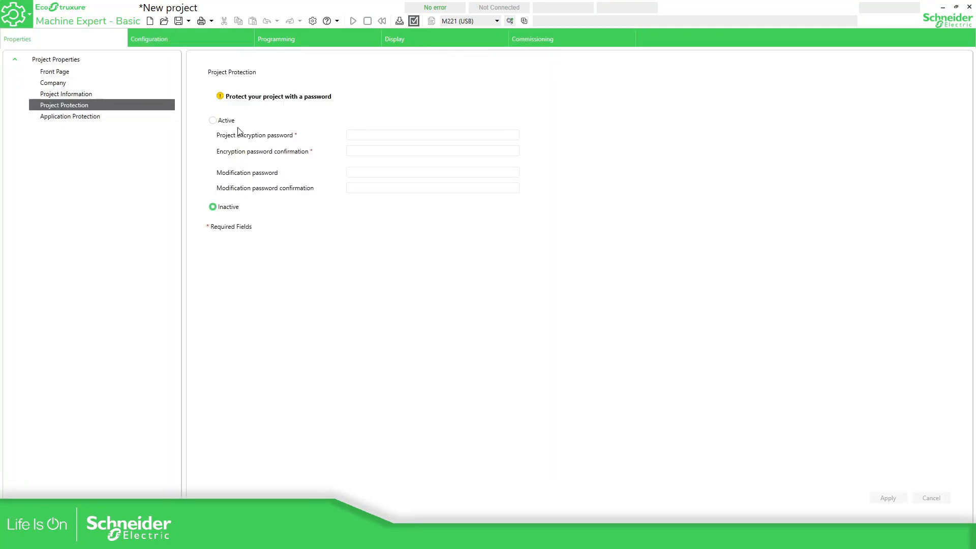
# Enable project protection with a confirmed encryption password and apply it
pyautogui.click(213, 122)
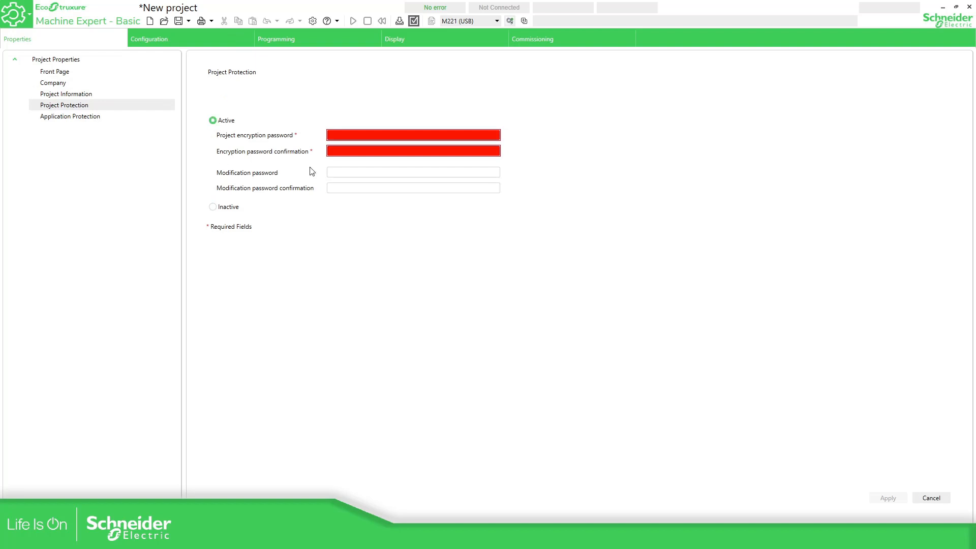
pyautogui.click(359, 136)
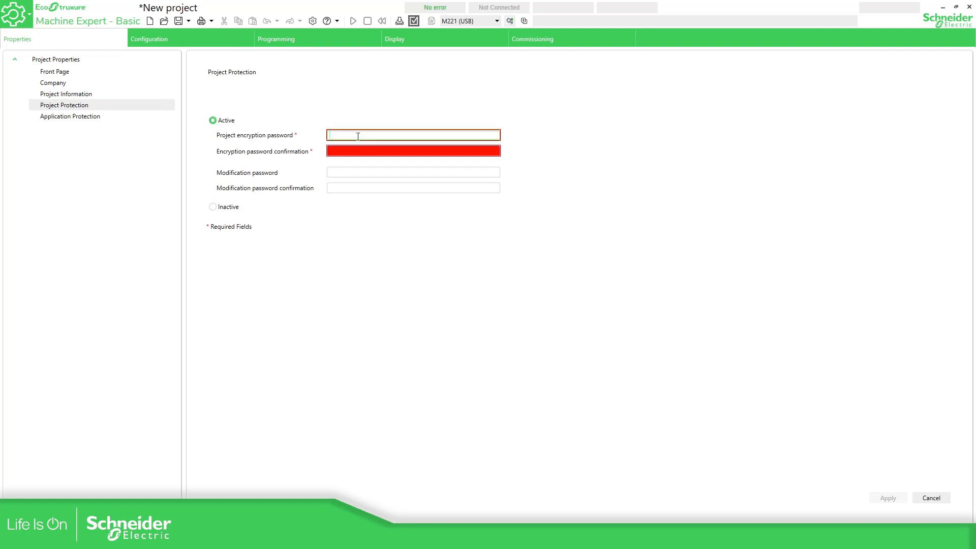
pyautogui.write('12')
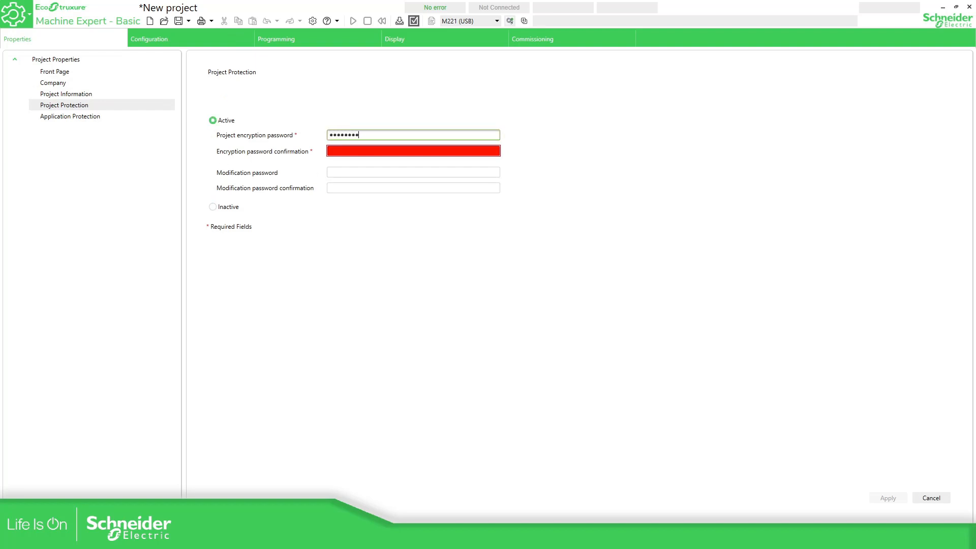
pyautogui.press('Tab')
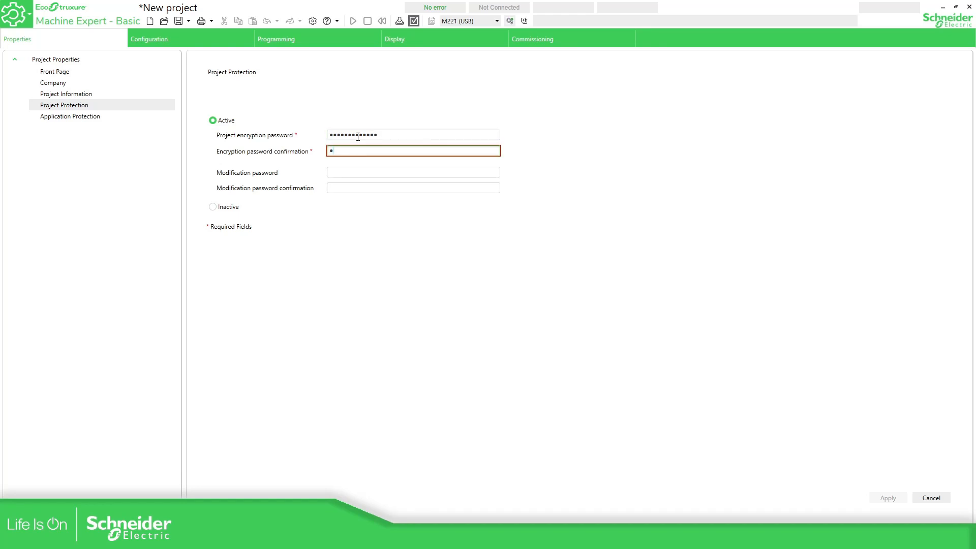
pyautogui.write('•••••••••••••')
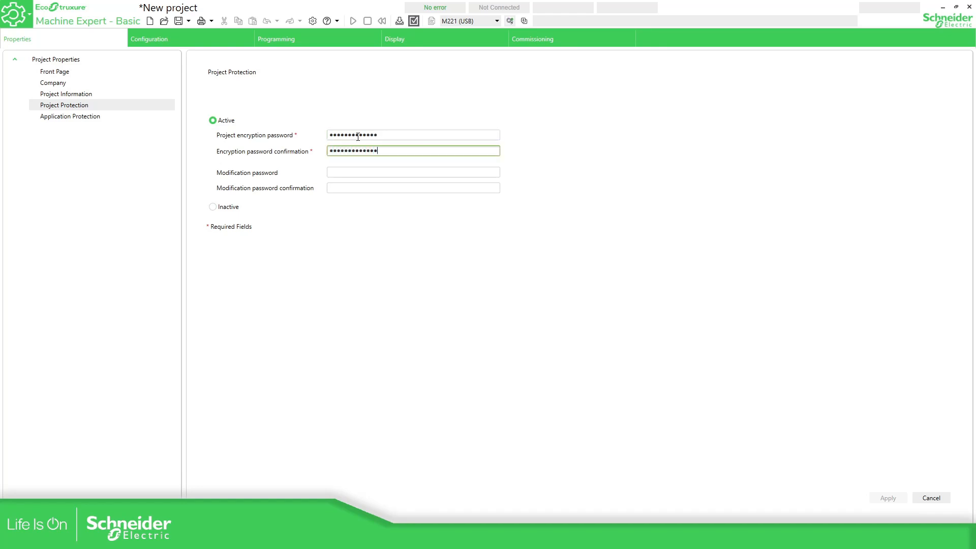
pyautogui.click(390, 274)
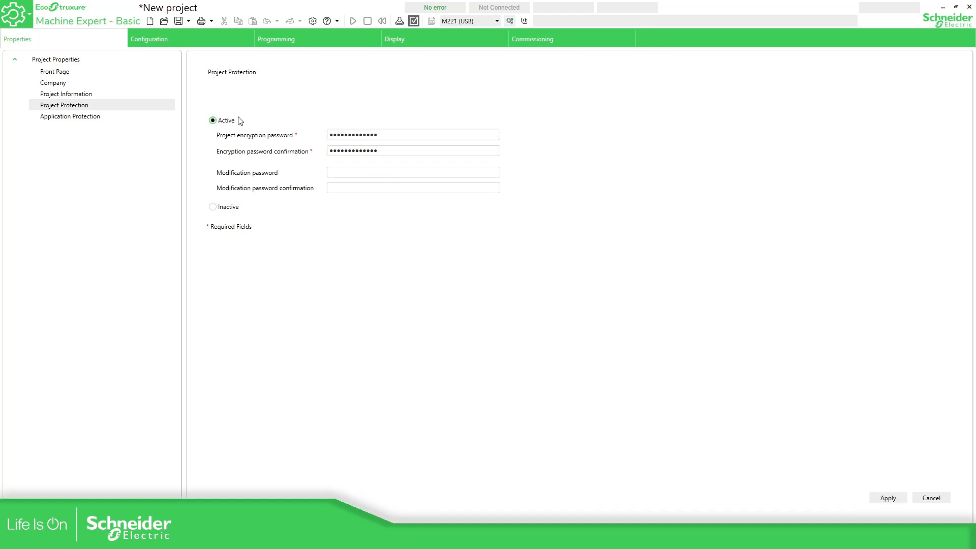
pyautogui.click(895, 498)
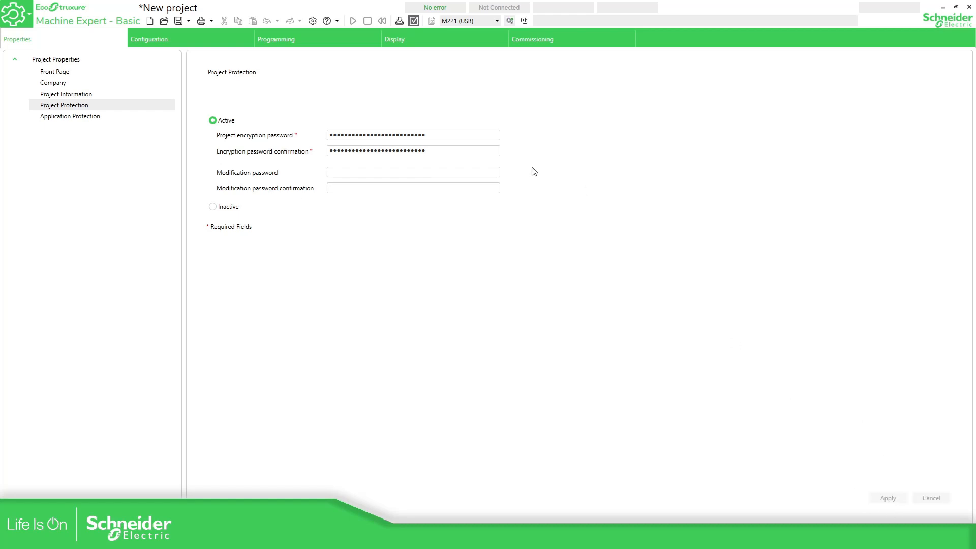
# Connect to the M221 controller over USB and log in, entering the read and write passwords
pyautogui.click(552, 43)
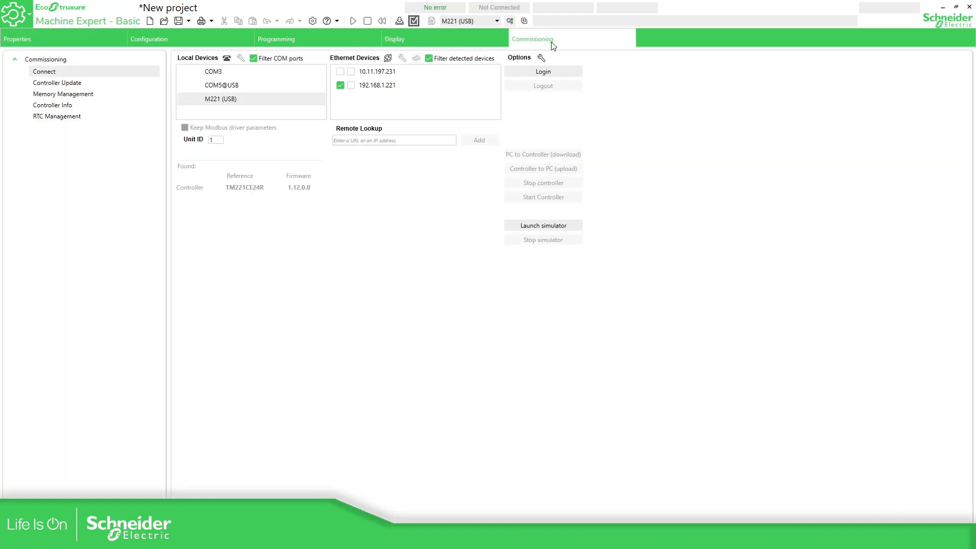
pyautogui.click(242, 98)
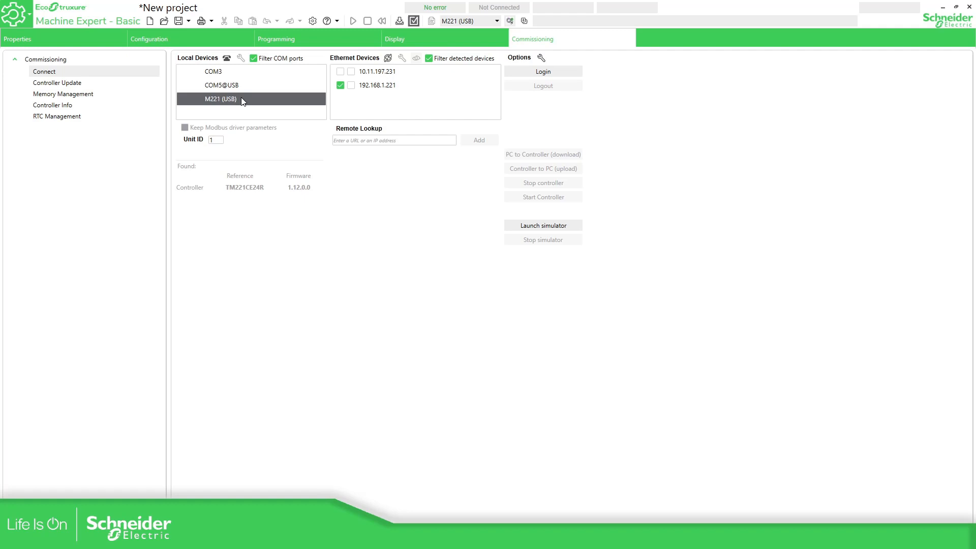
pyautogui.click(543, 71)
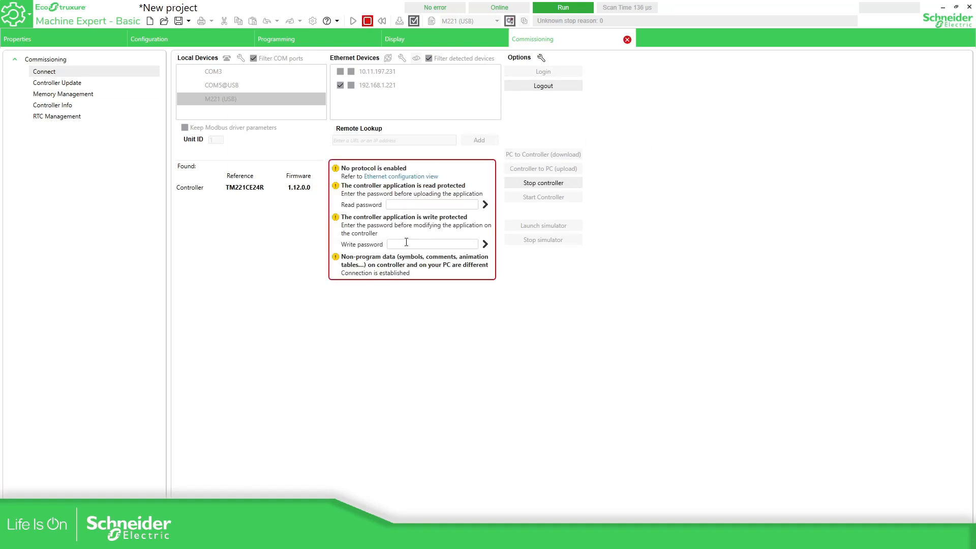
pyautogui.click(398, 205)
pyautogui.click(398, 244)
# Check the application protection settings in the project properties
pyautogui.click(147, 34)
pyautogui.click(79, 43)
pyautogui.click(65, 118)
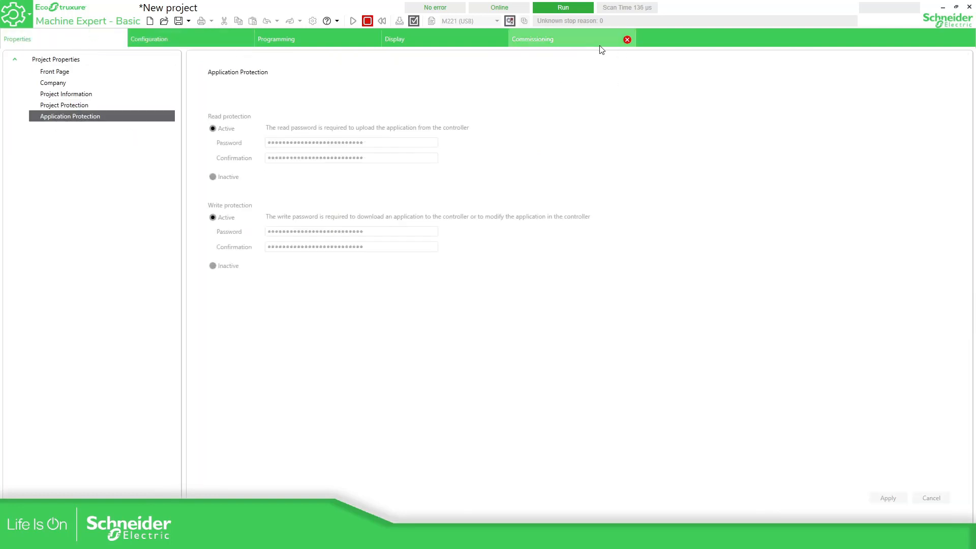
pyautogui.click(581, 45)
# Submit the write password and download the project from PC to controller
pyautogui.click(399, 244)
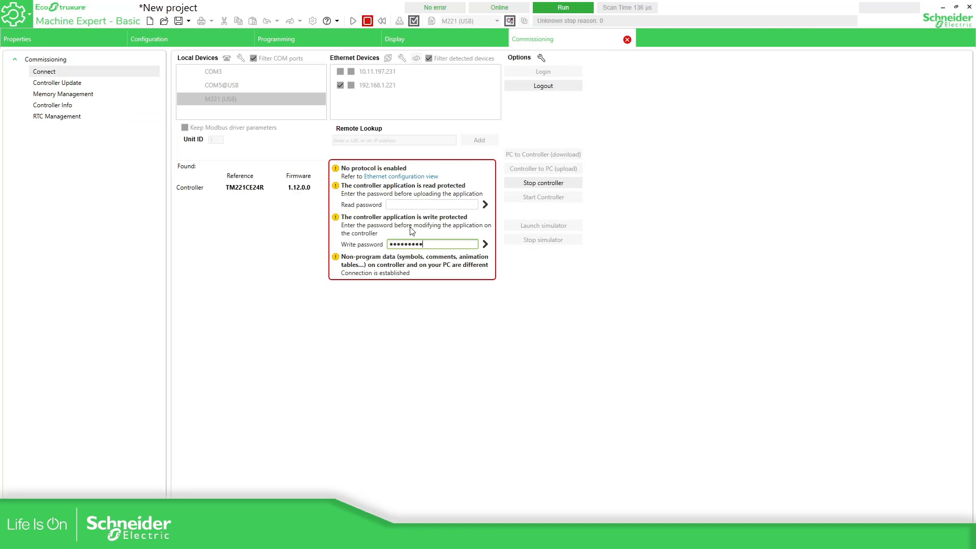
pyautogui.click(484, 244)
pyautogui.click(509, 156)
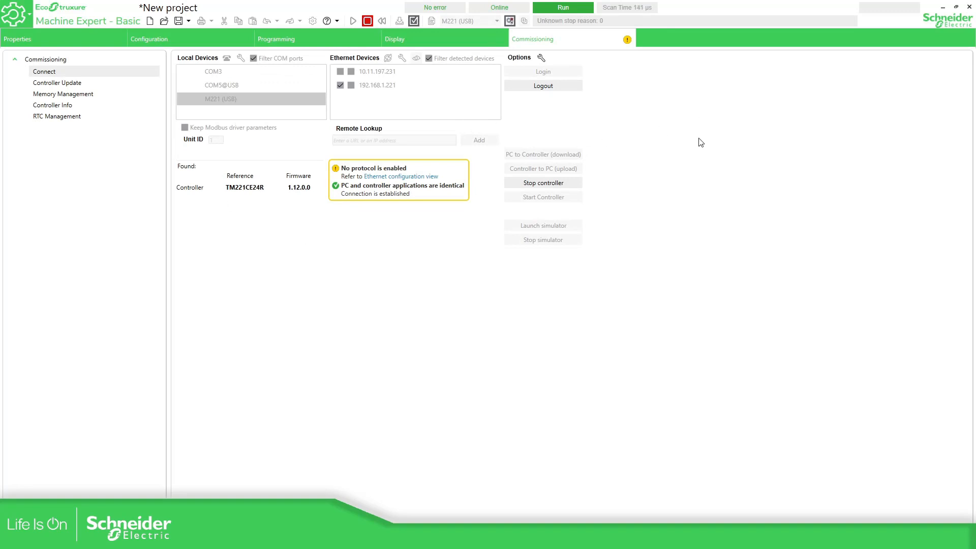
# Review the ladder program and protection settings, log out of the controller, and close the program
pyautogui.click(338, 37)
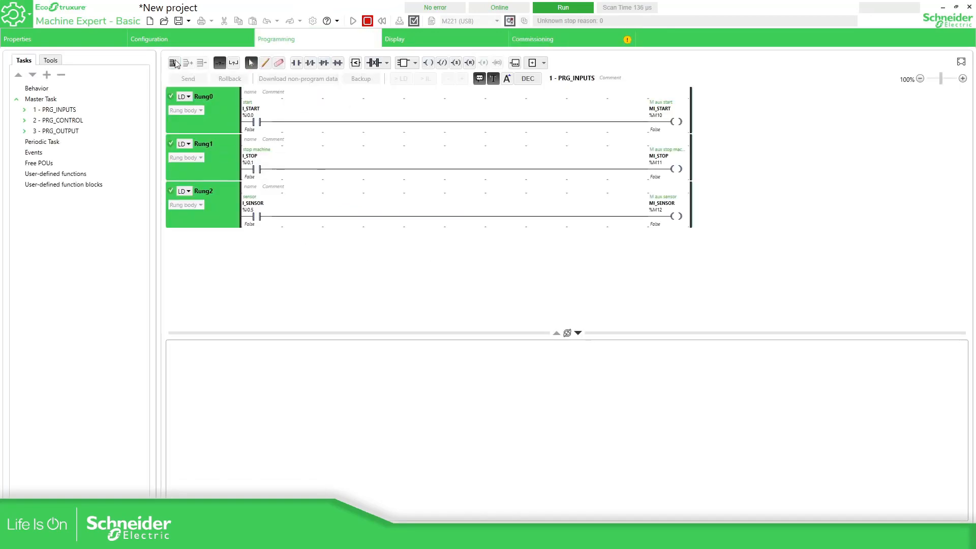
pyautogui.click(105, 40)
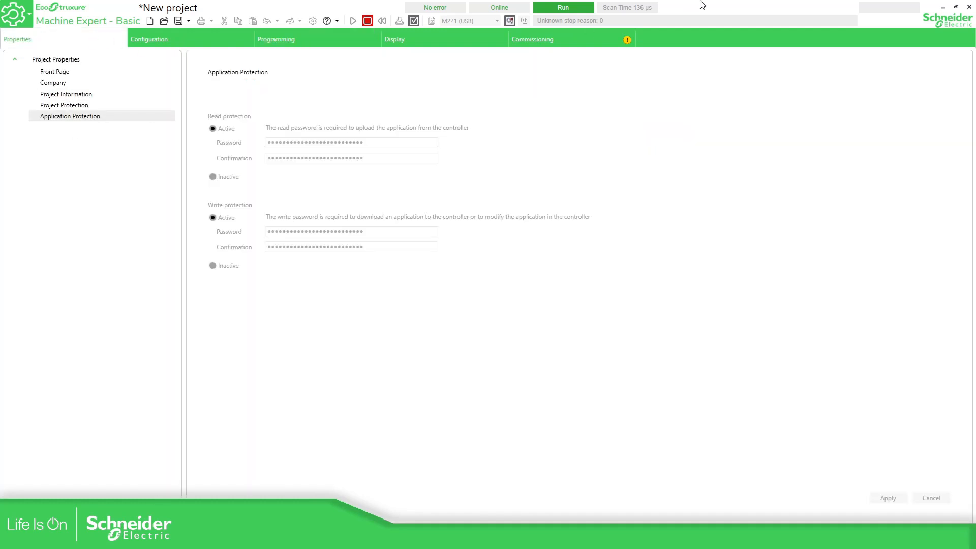
pyautogui.click(526, 38)
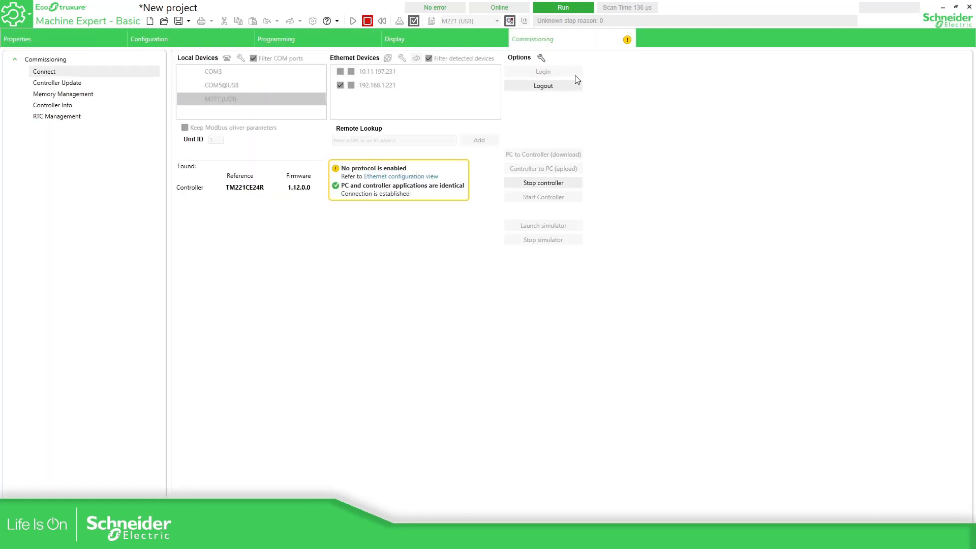
pyautogui.click(536, 86)
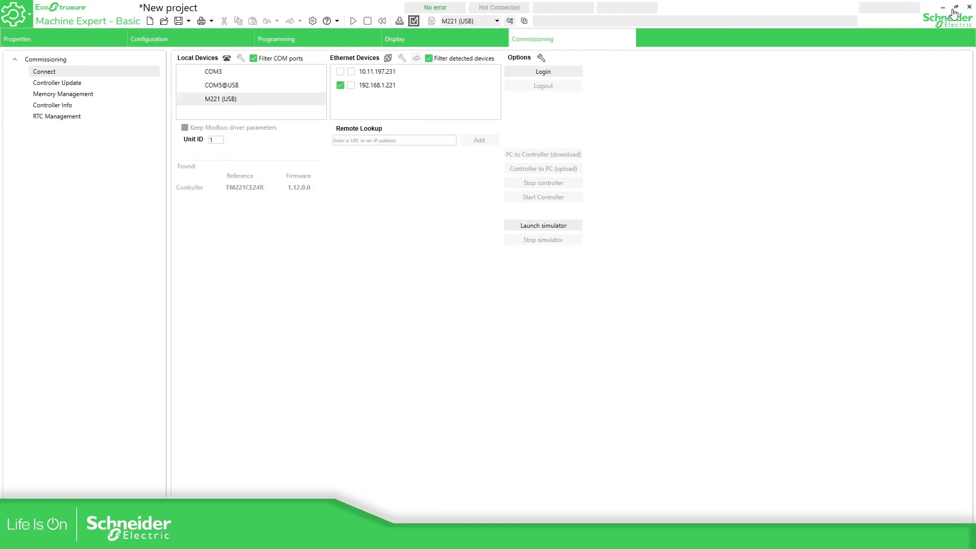
pyautogui.click(969, 6)
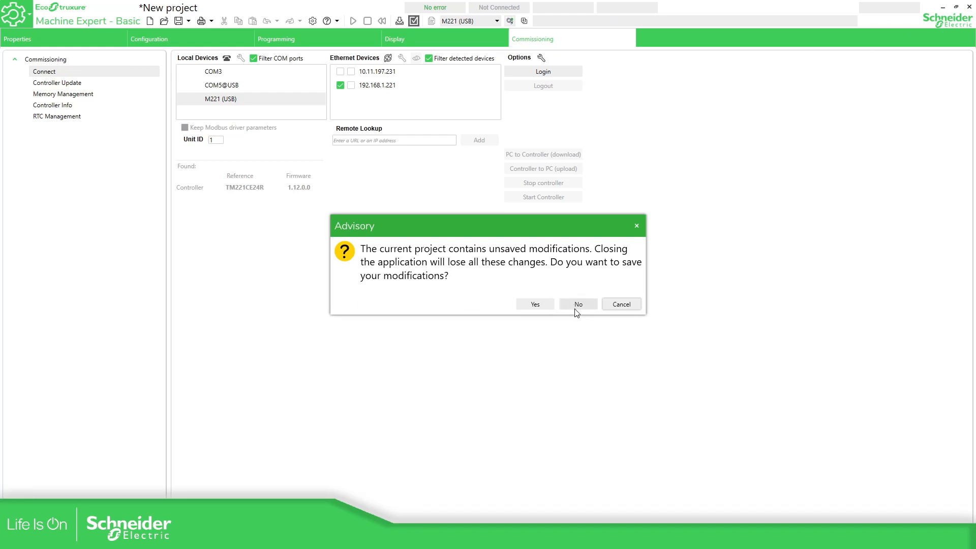
# Discard the old project's modifications and show the new project's Commissioning connect page
pyautogui.click(574, 307)
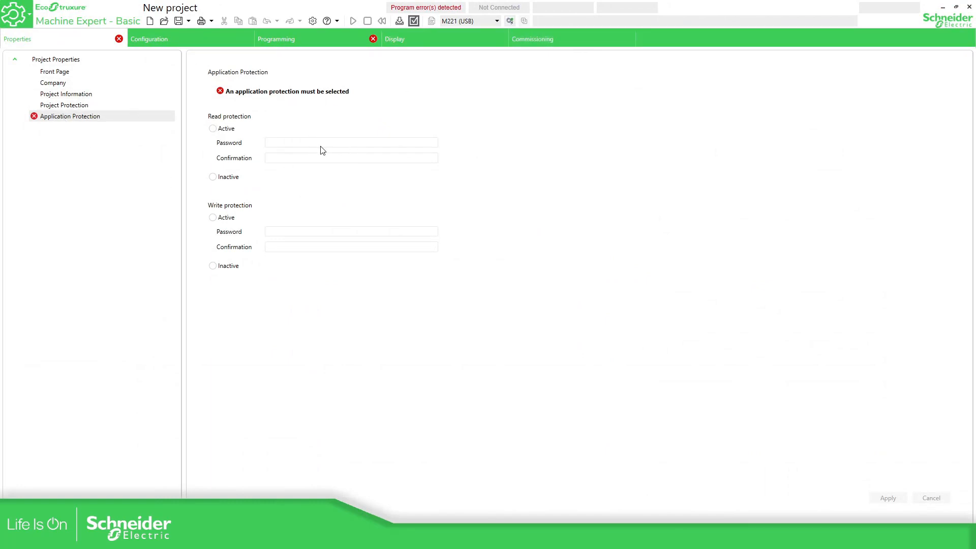
pyautogui.click(544, 37)
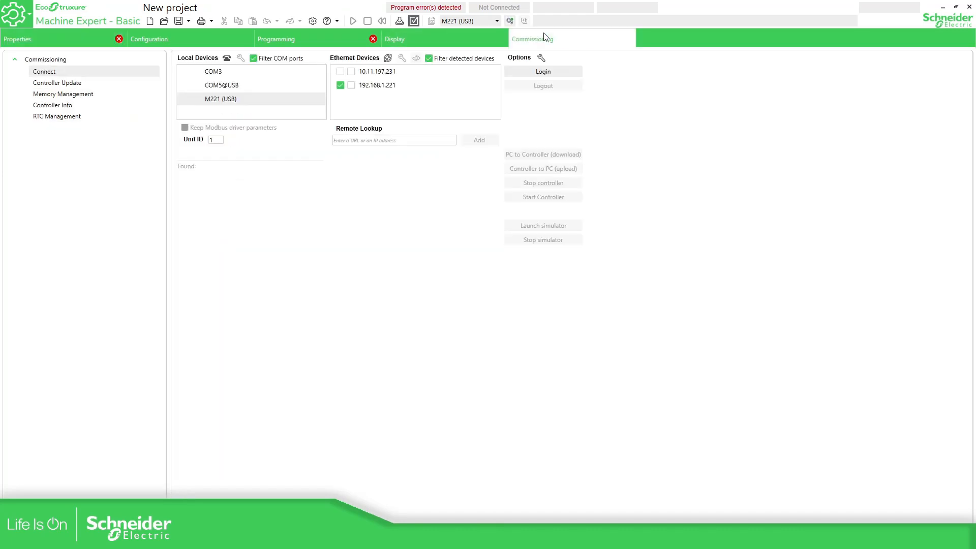
# Log in to the M221 controller over USB and submit the read password to allow upload
pyautogui.click(226, 101)
pyautogui.click(542, 72)
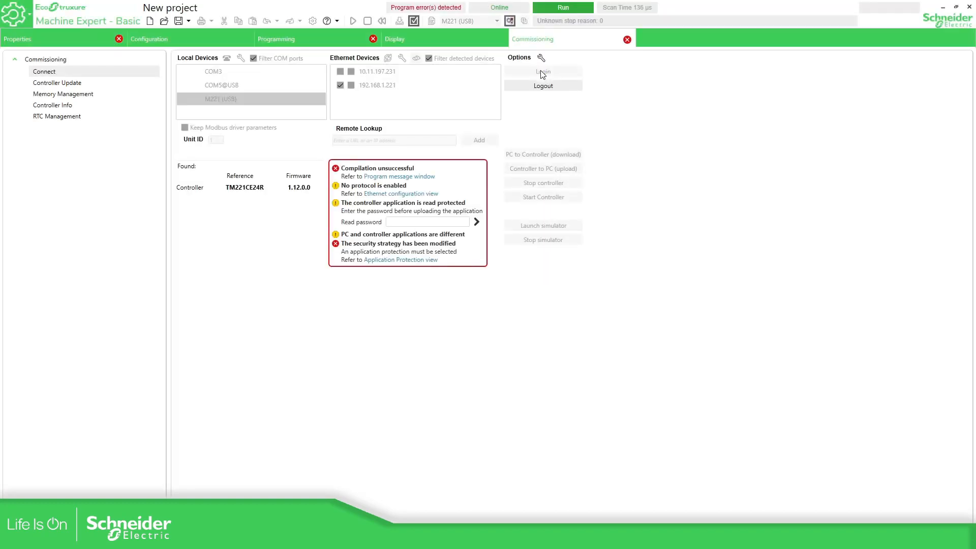
pyautogui.click(401, 224)
pyautogui.click(89, 39)
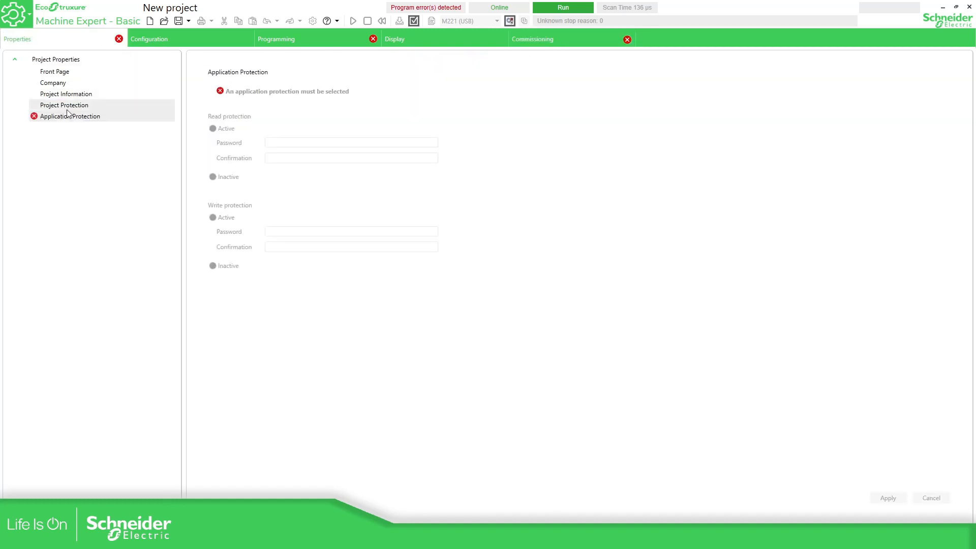
pyautogui.click(573, 40)
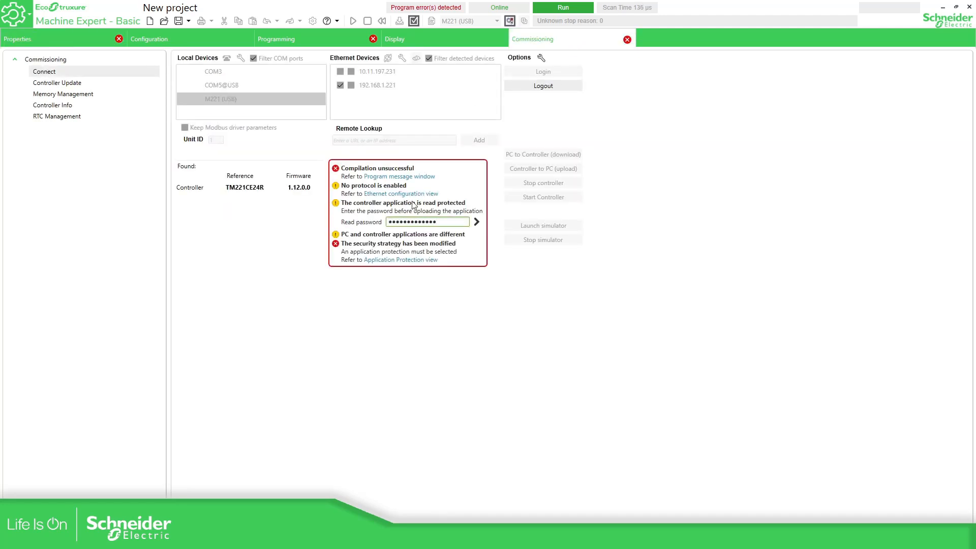
pyautogui.click(476, 221)
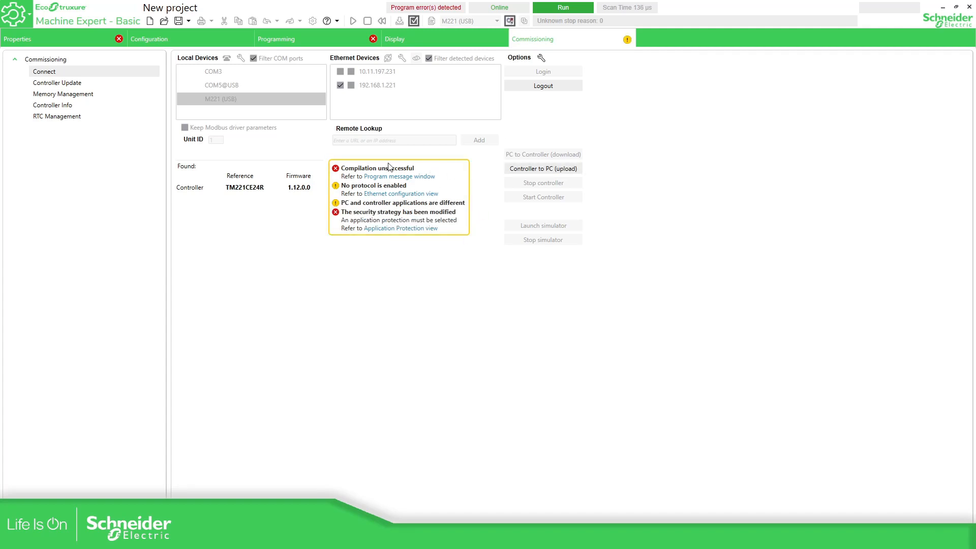
# Upload the controller's application and inspect Rung0 of the uploaded ladder program
pyautogui.click(541, 173)
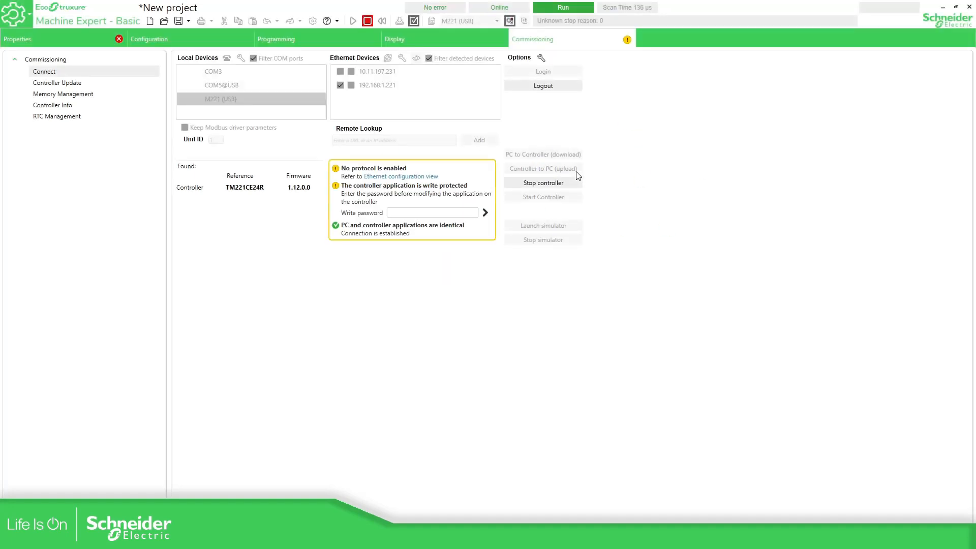
pyautogui.click(410, 42)
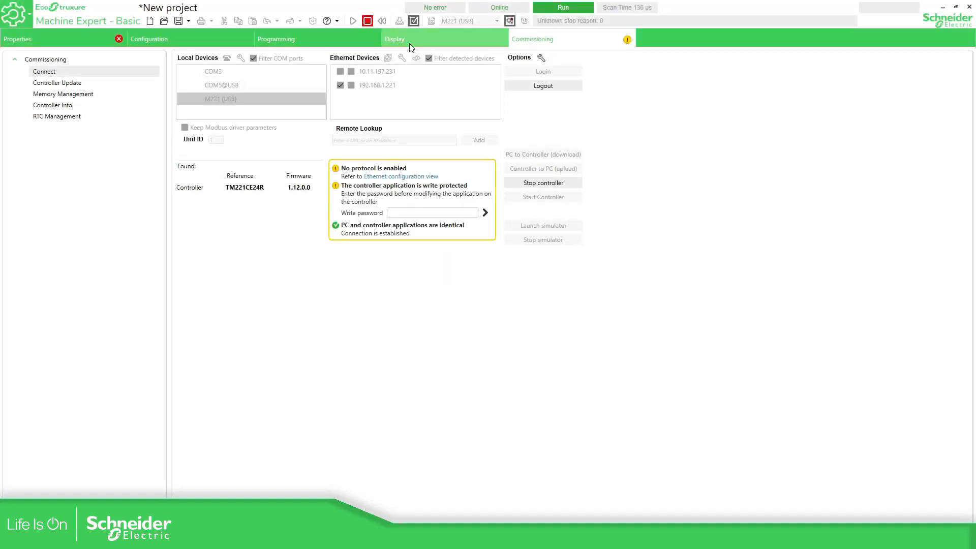
pyautogui.click(309, 41)
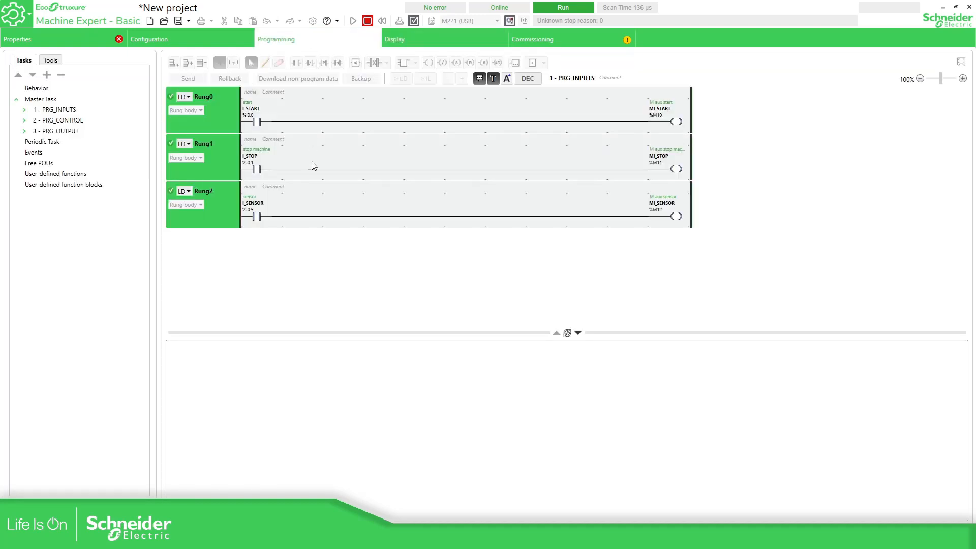
pyautogui.click(328, 124)
# Enter and submit the write password to unlock modifications
pyautogui.click(568, 41)
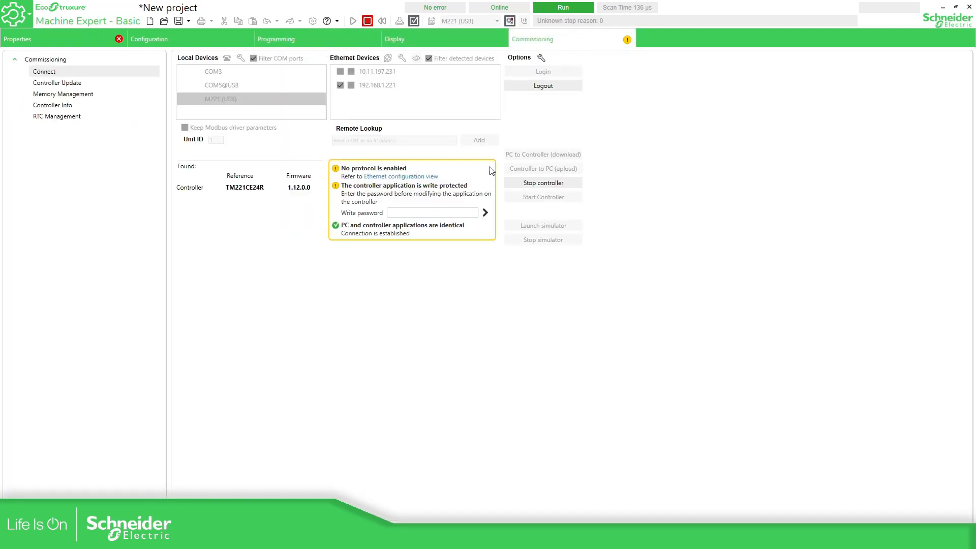
pyautogui.click(401, 214)
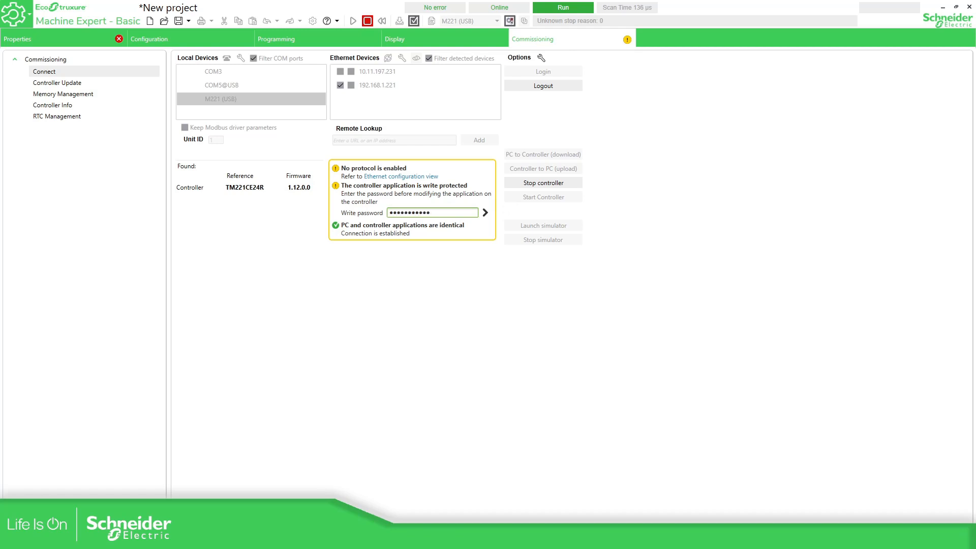
pyautogui.press('BackSpace')
pyautogui.press('BackSpace')
pyautogui.press('BackSpace')
pyautogui.press('BackSpace')
pyautogui.press('BackSpace')
pyautogui.press('BackSpace')
pyautogui.press('BackSpace')
pyautogui.press('BackSpace')
pyautogui.press('BackSpace')
pyautogui.press('BackSpace')
pyautogui.click(485, 212)
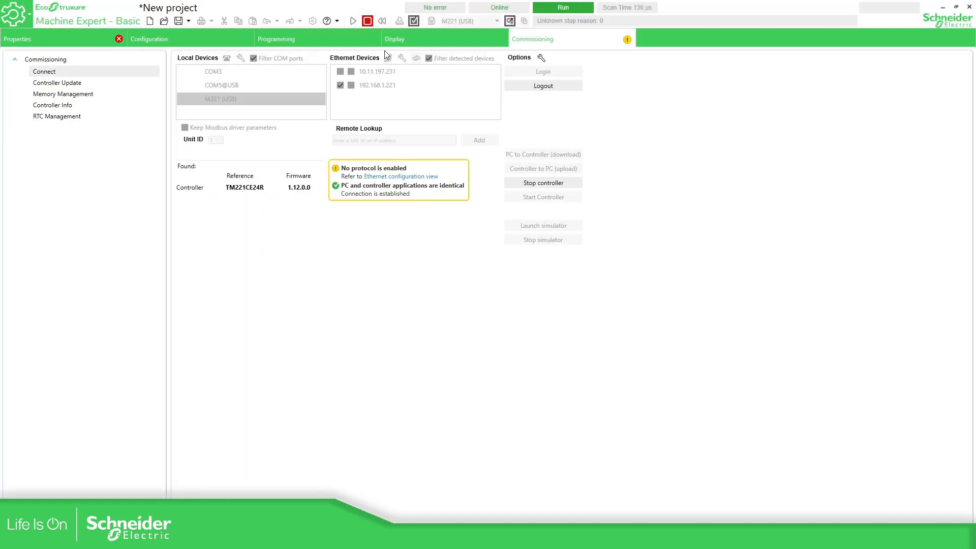
# Review the ladder program and the project and application protection properties
pyautogui.click(351, 41)
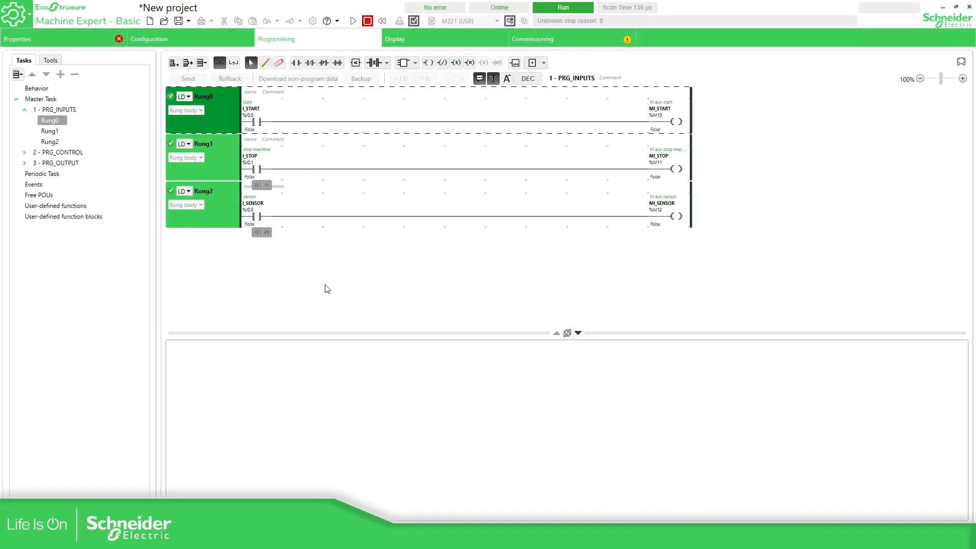
pyautogui.click(551, 39)
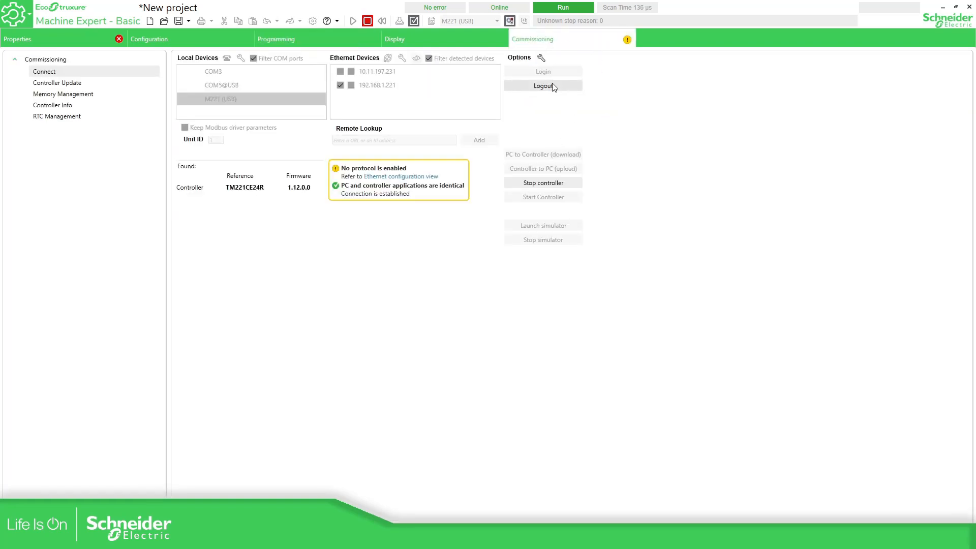
pyautogui.click(228, 39)
pyautogui.click(91, 40)
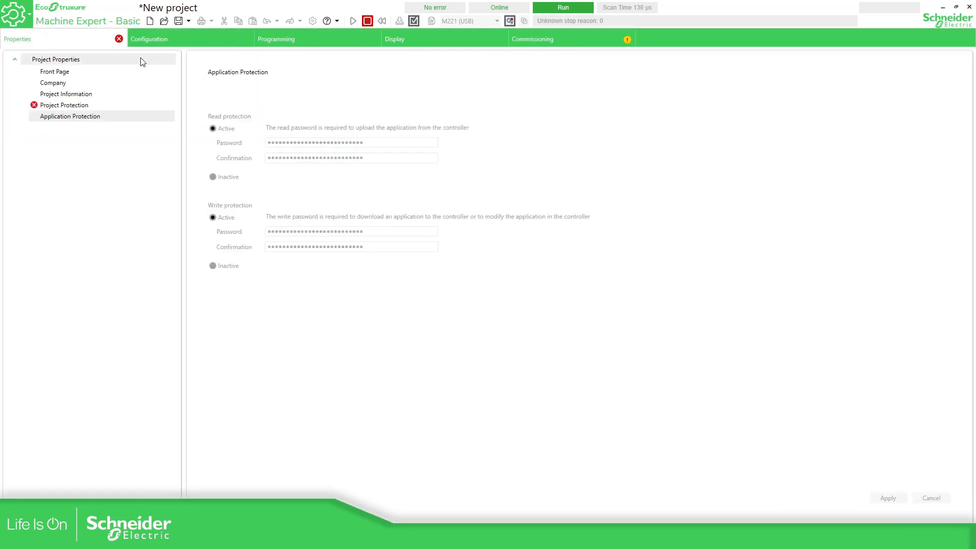
pyautogui.click(50, 105)
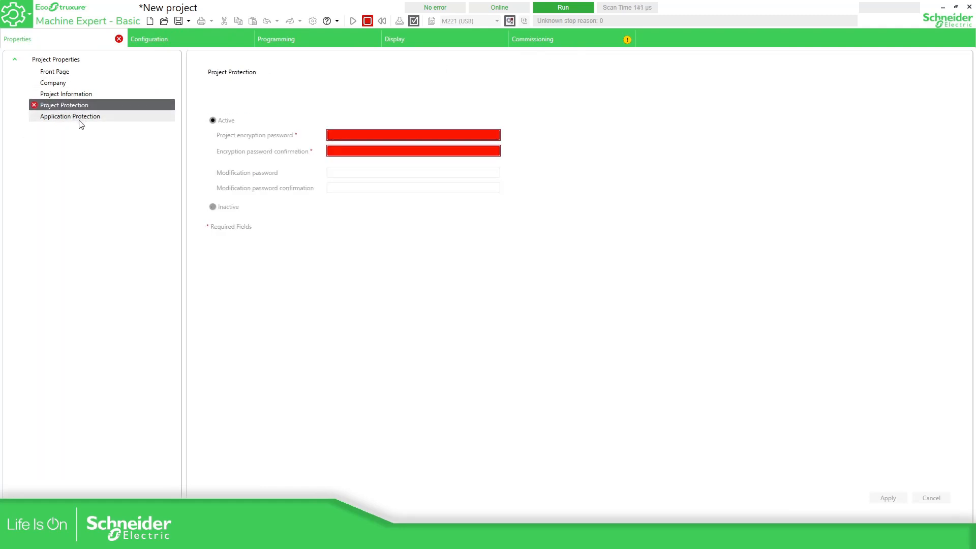
pyautogui.click(79, 119)
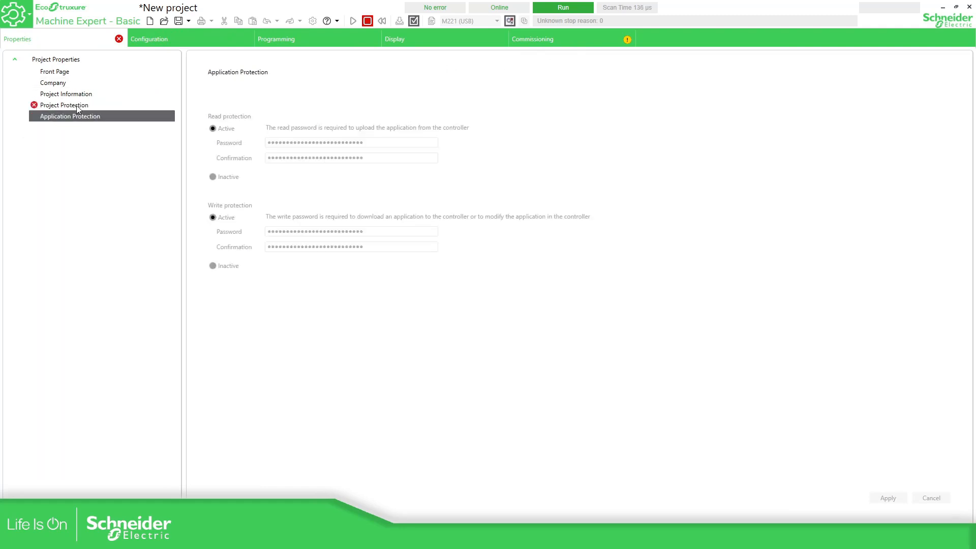
pyautogui.click(549, 46)
pyautogui.click(85, 42)
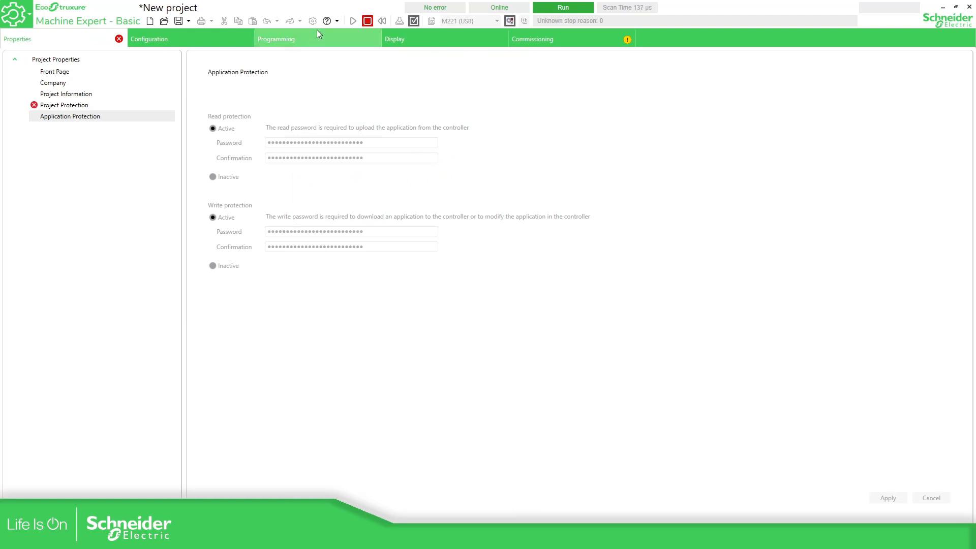
# Check the software version in Help > About, then return to the controller connection page
pyautogui.click(337, 20)
pyautogui.click(337, 112)
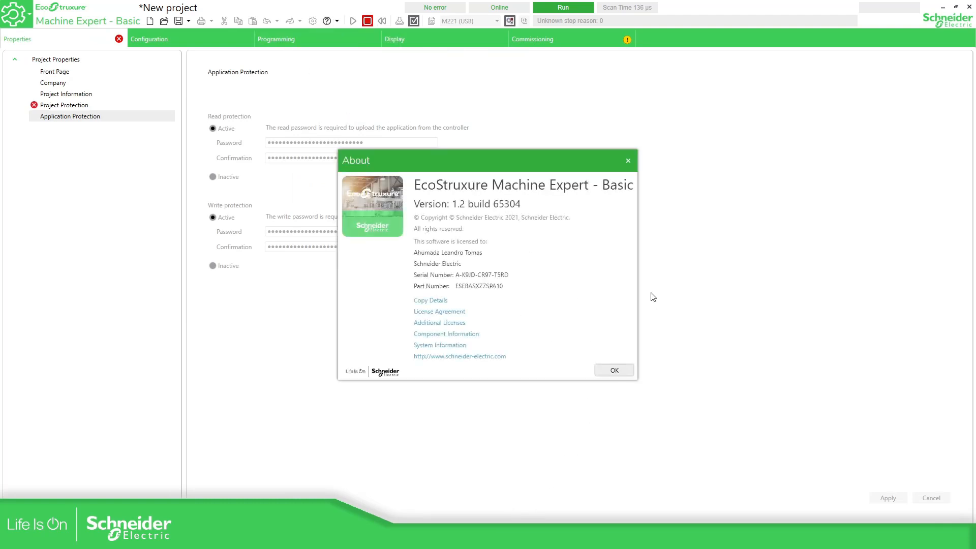
pyautogui.click(628, 160)
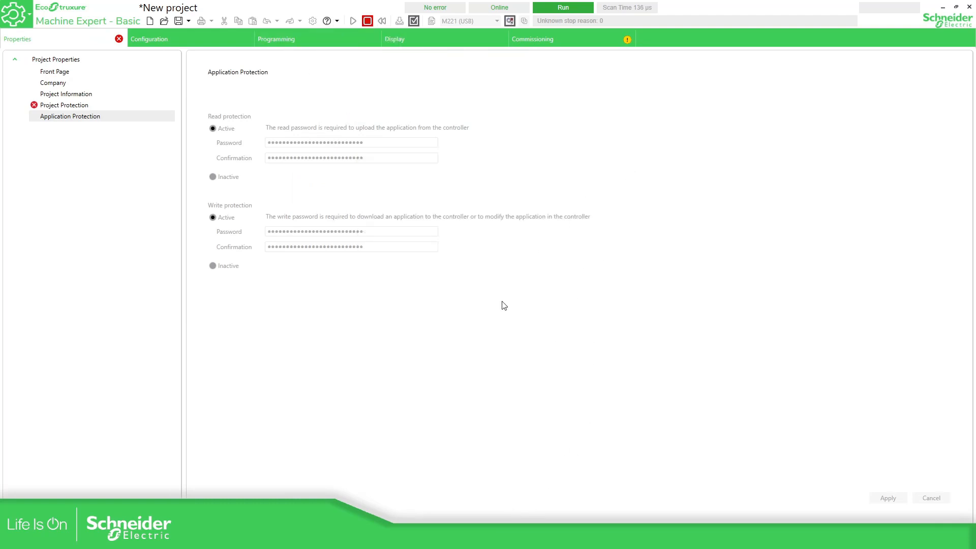
pyautogui.click(508, 514)
pyautogui.click(548, 40)
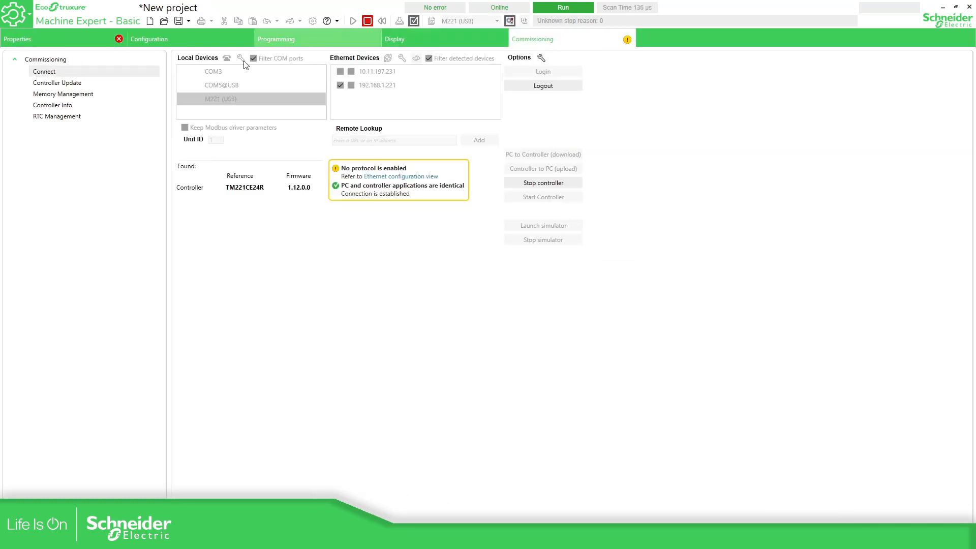
# Log out from the controller
pyautogui.click(94, 36)
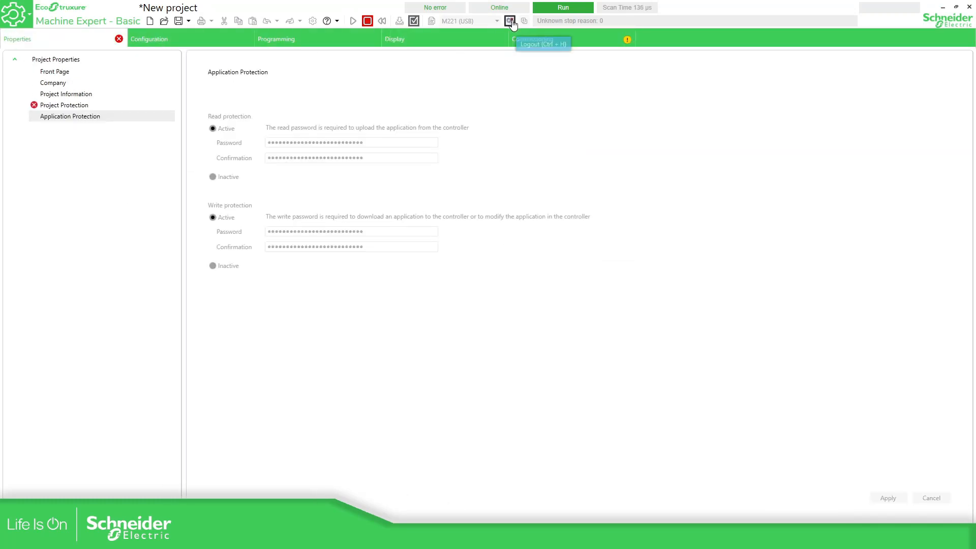
pyautogui.click(539, 38)
pyautogui.click(335, 45)
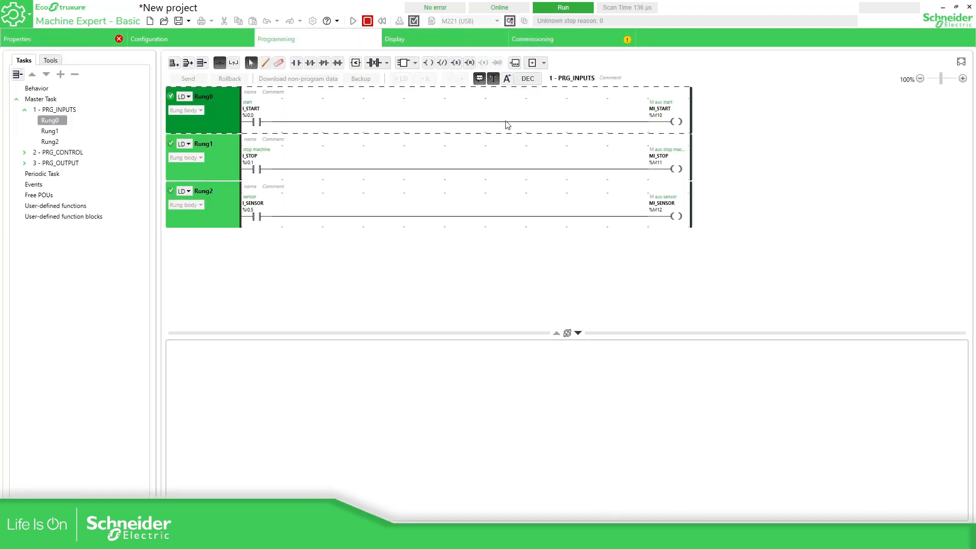
pyautogui.click(509, 21)
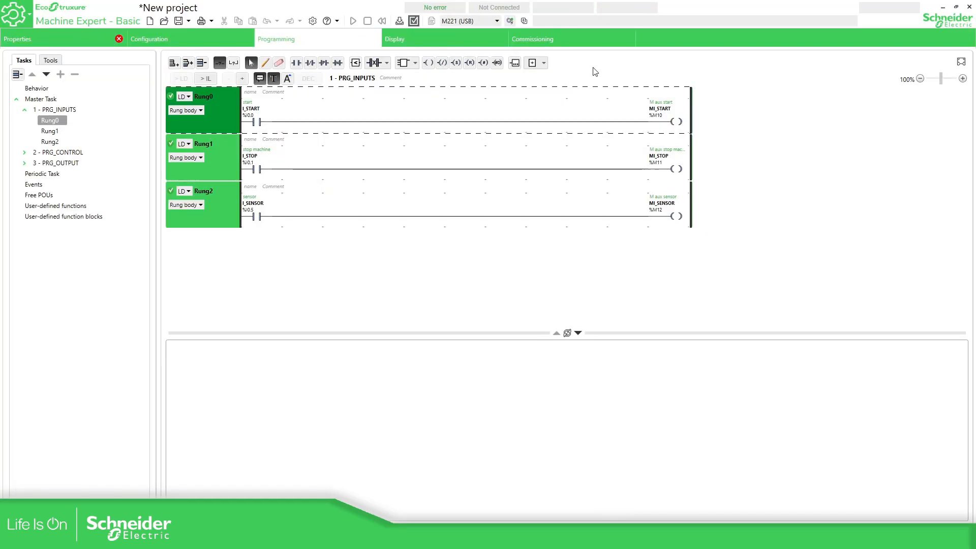
# Try saving and closing, cancel the unsaved-modifications prompt, then choose Save As
pyautogui.click(73, 37)
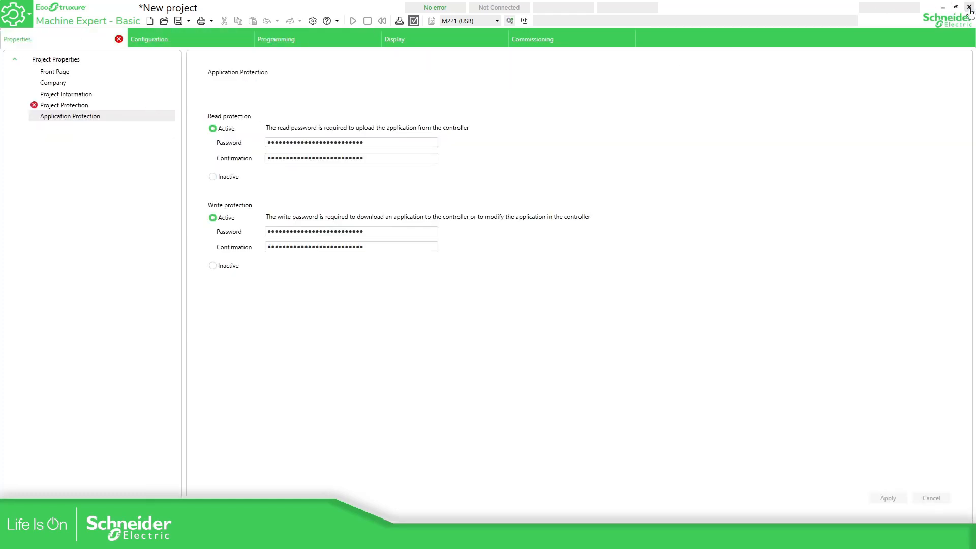
pyautogui.click(187, 21)
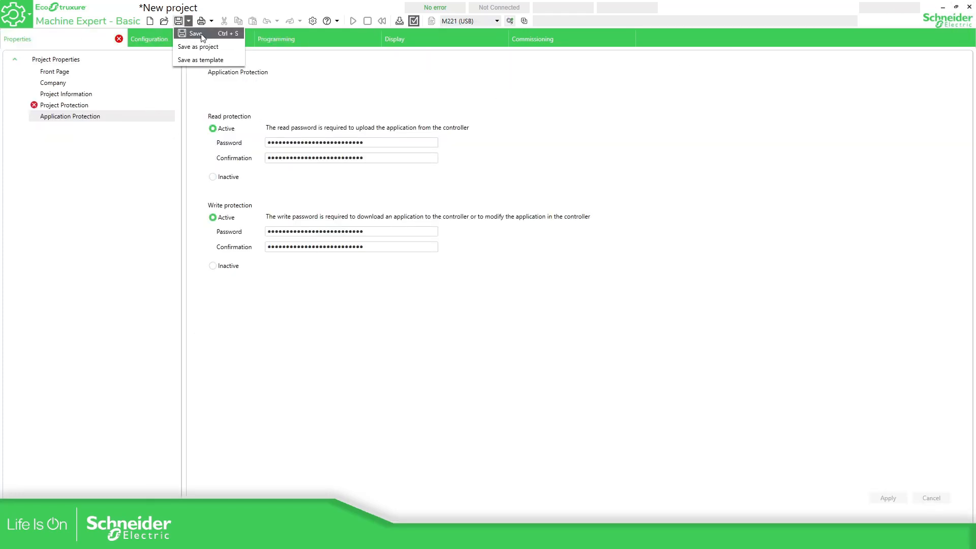
pyautogui.click(200, 32)
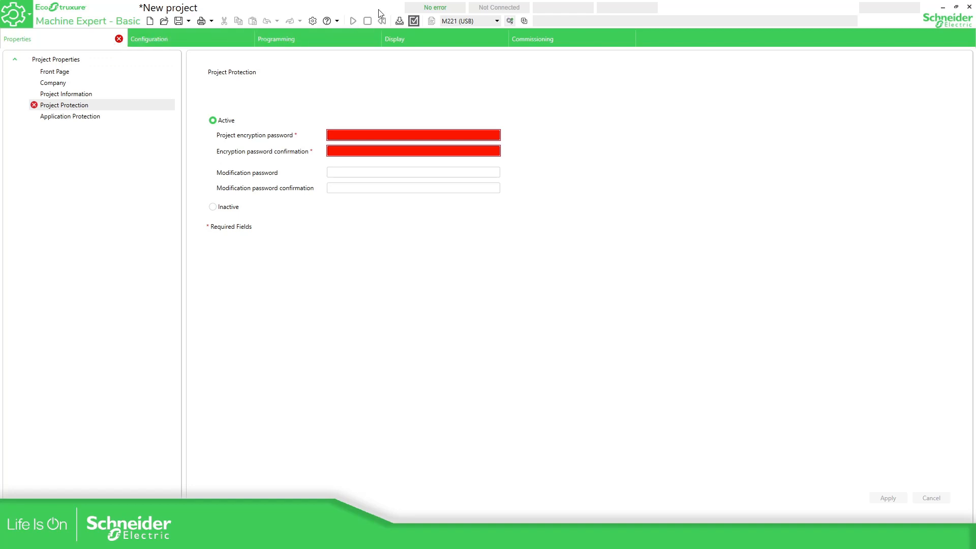
pyautogui.click(969, 7)
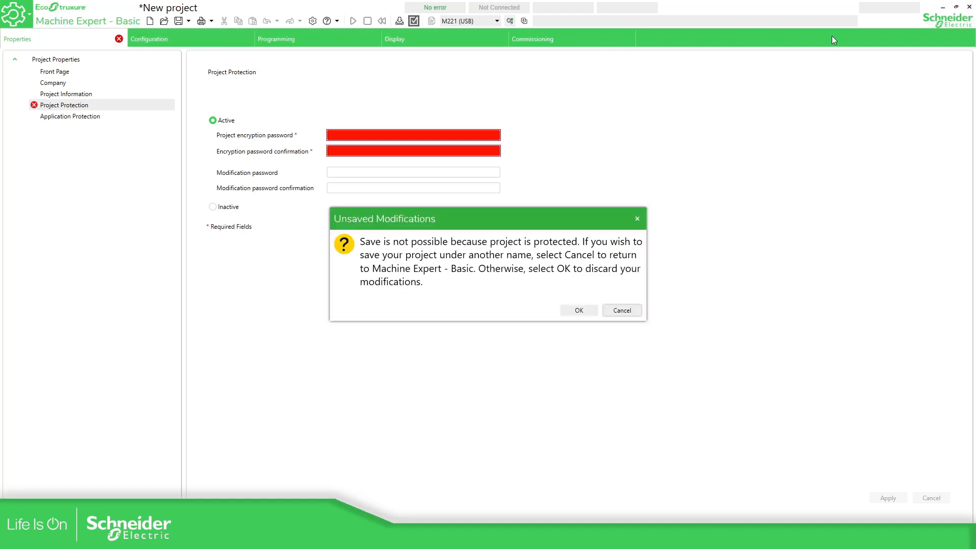
pyautogui.moveTo(467, 210); pyautogui.dragTo(420, 219)
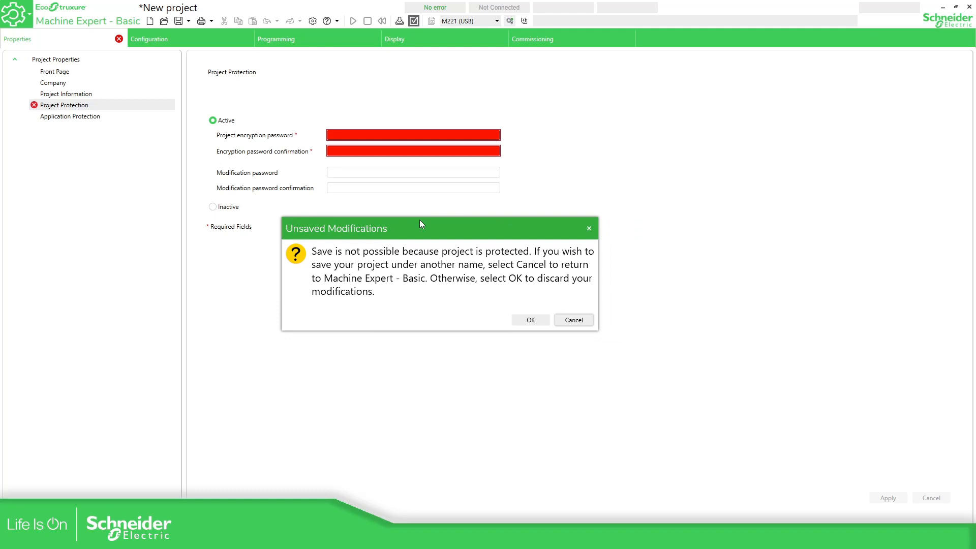
pyautogui.click(573, 320)
pyautogui.click(188, 22)
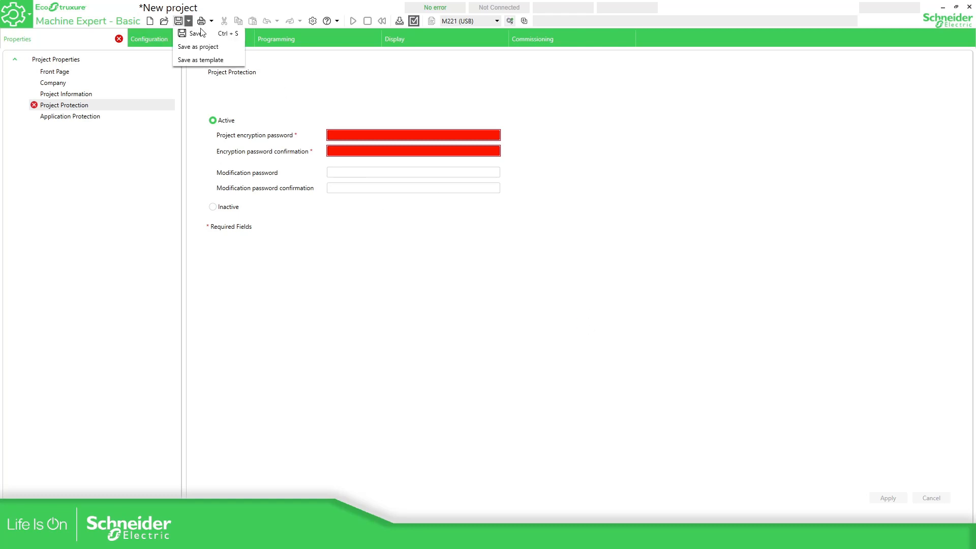
pyautogui.click(201, 49)
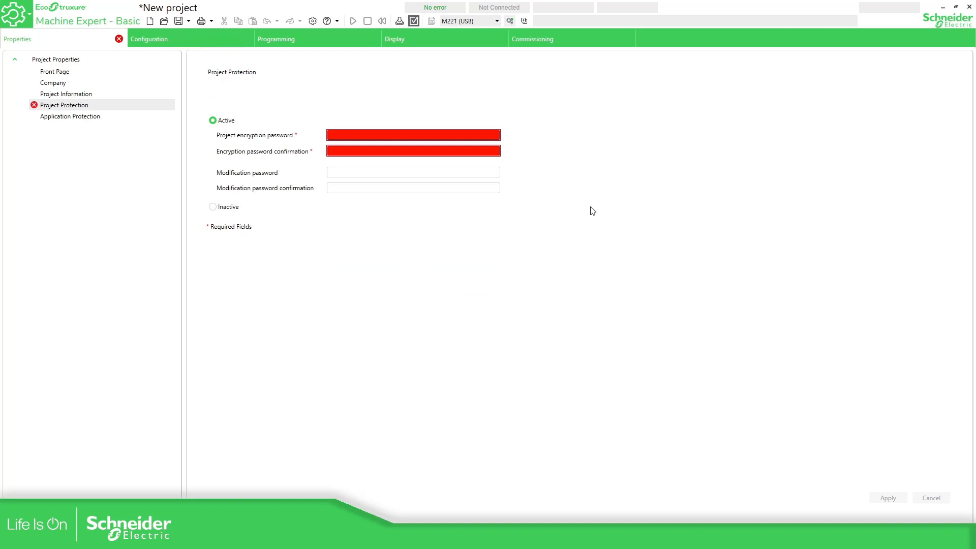
# Set and confirm the project encryption password, then apply it
pyautogui.click(354, 135)
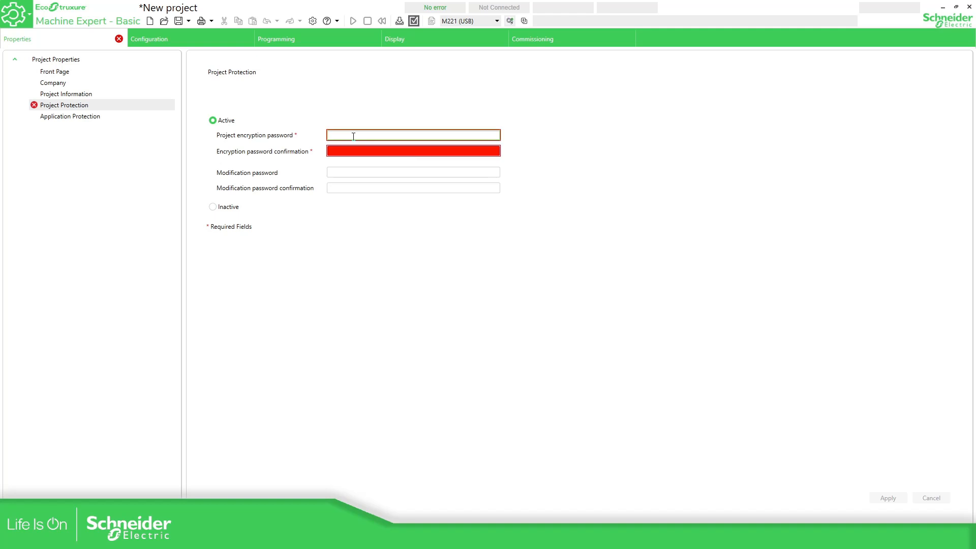
pyautogui.write('1234')
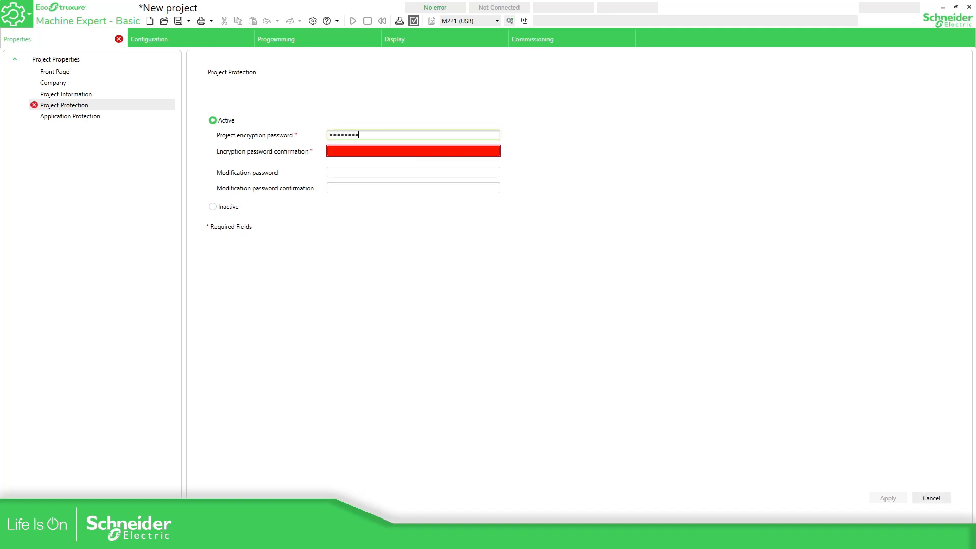
pyautogui.write('•••••••••')
pyautogui.press('Tab')
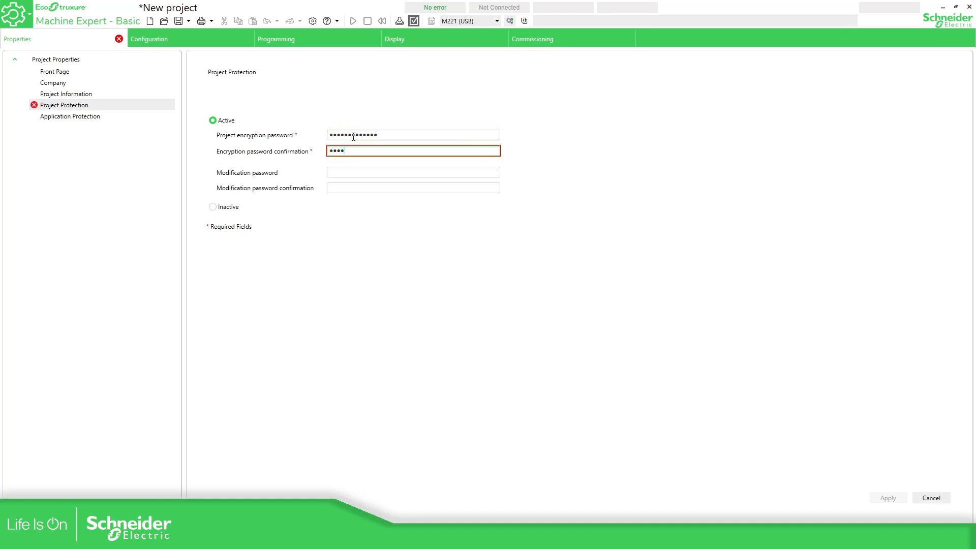
pyautogui.write('••')
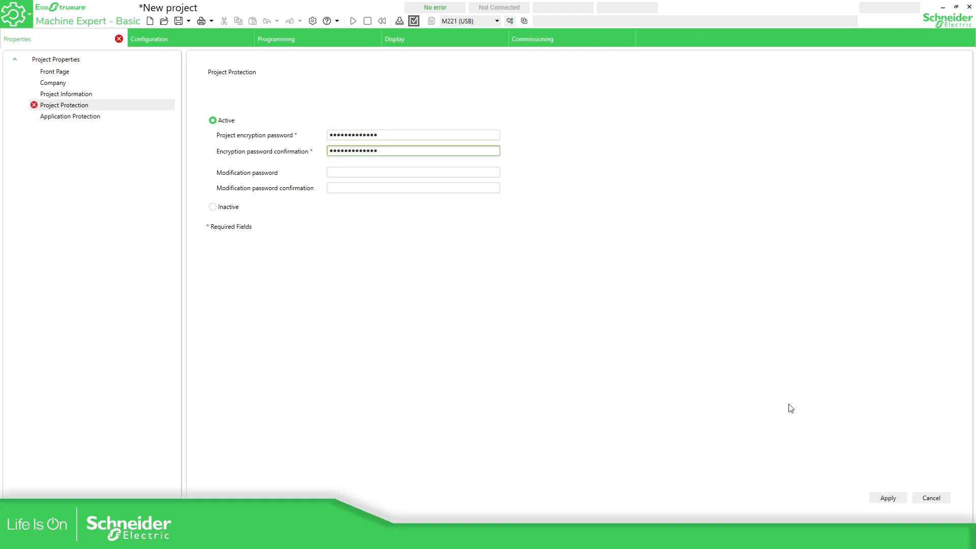
pyautogui.click(888, 499)
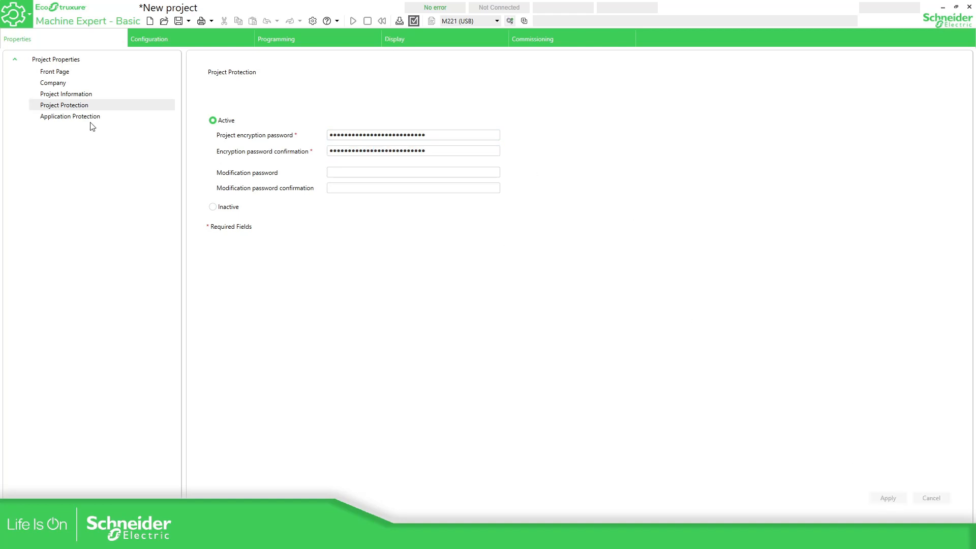
pyautogui.click(188, 22)
# Save the protected project as 'New project full'
pyautogui.click(210, 39)
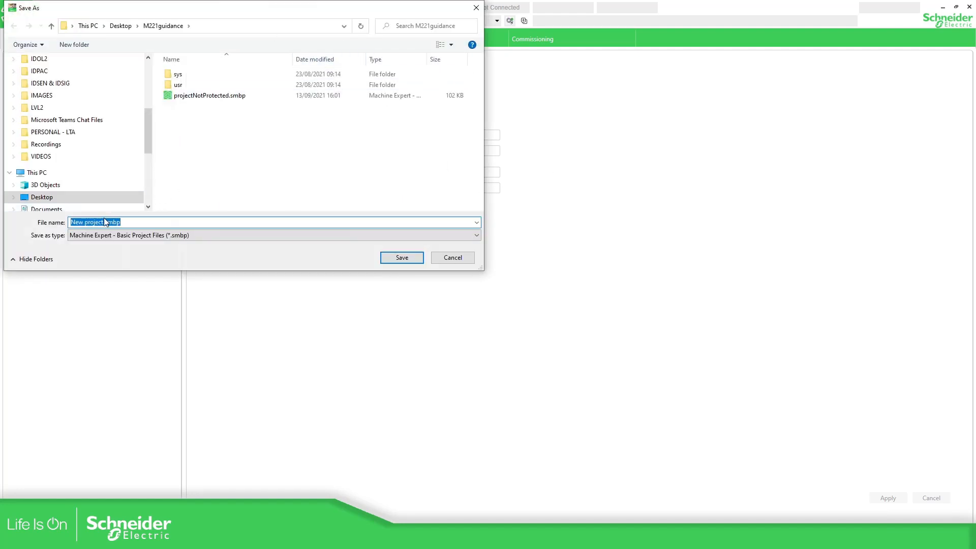
pyautogui.click(105, 222)
pyautogui.write('full')
pyautogui.click(420, 262)
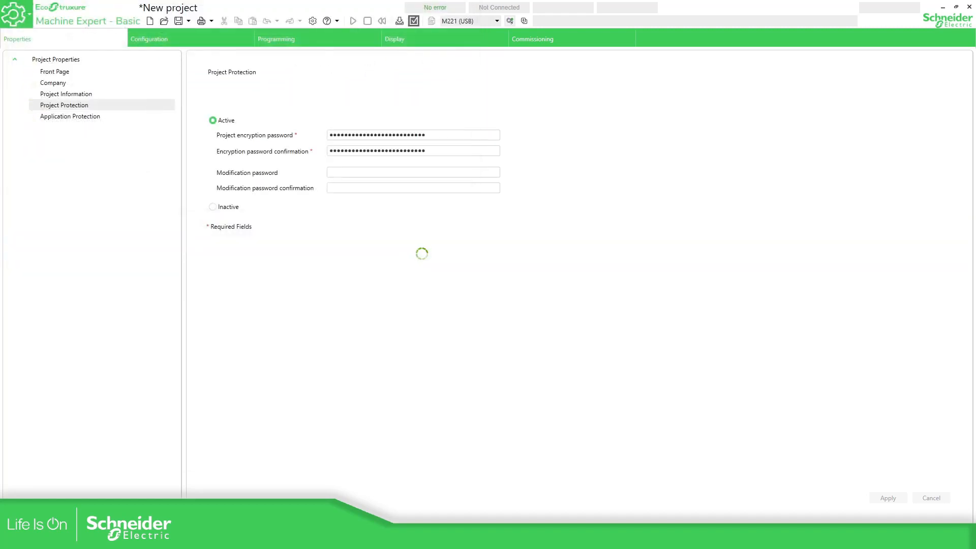
# Advance the PowerPoint slide show to the Practice task slide
pyautogui.click(305, 39)
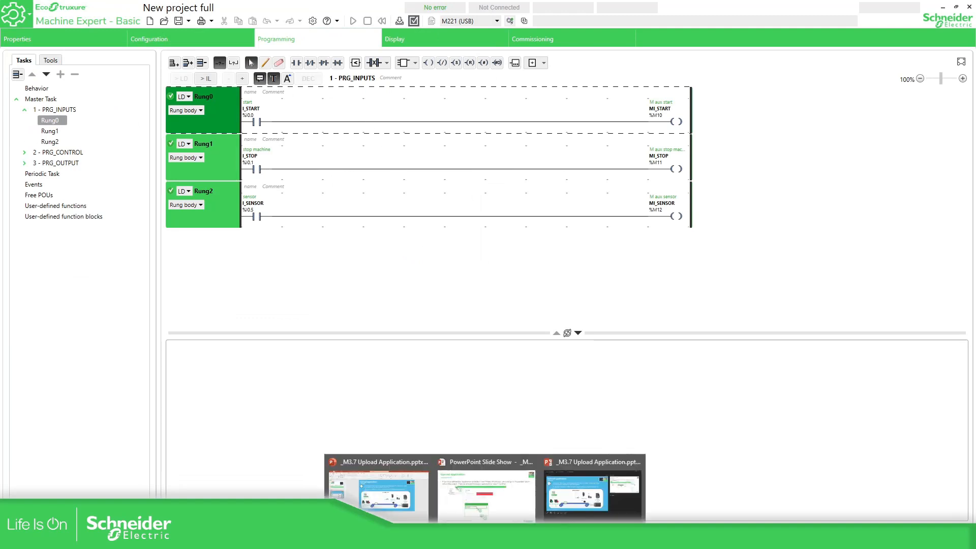
pyautogui.click(508, 504)
pyautogui.press('Right')
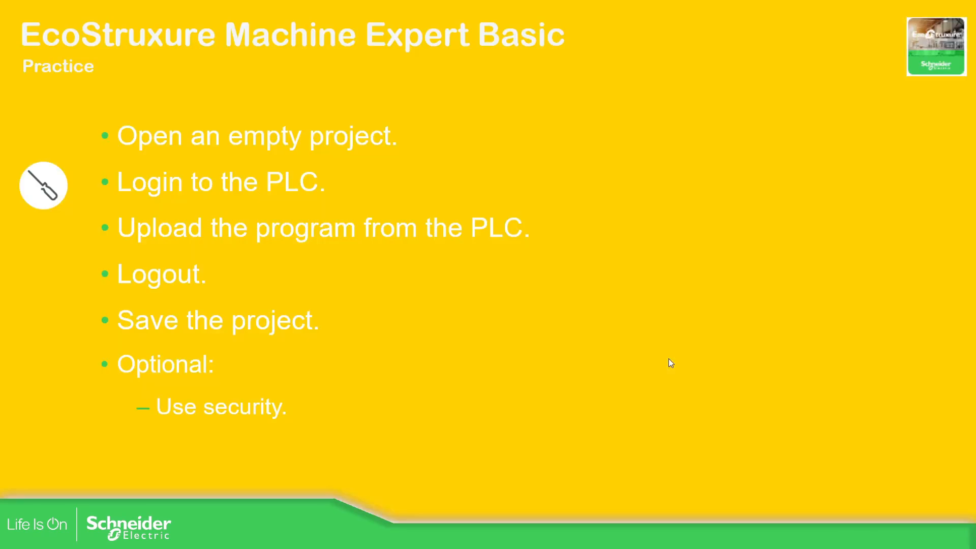